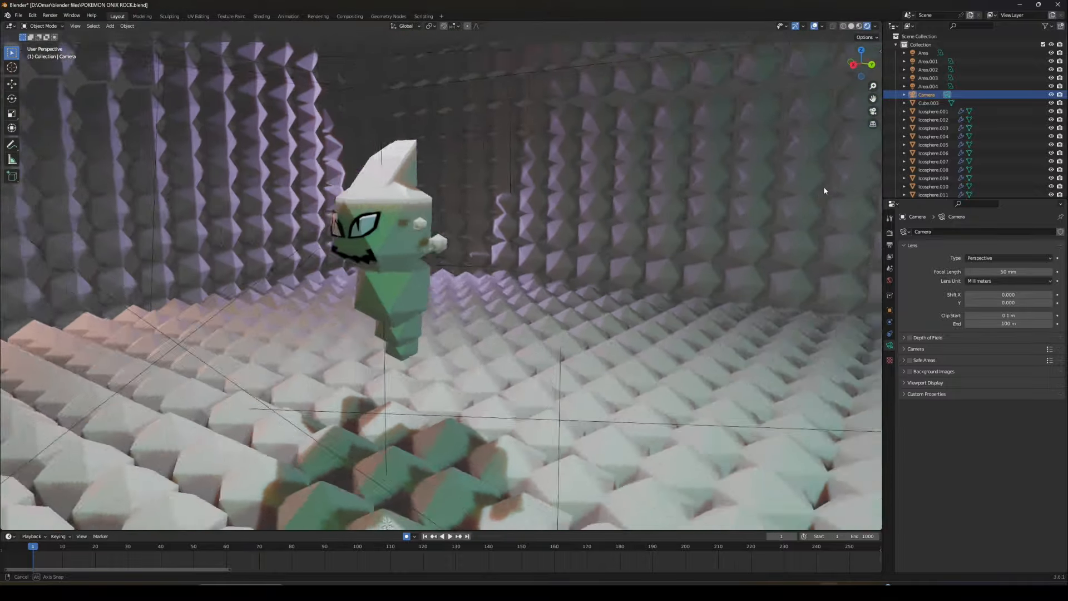
Add a Bezier circle at the centre of the room from the top view and scale it up about 11.18 times
{"action": "middle_click_drag", "start_coordinate": [117, 201], "coordinate": [214, 318]}
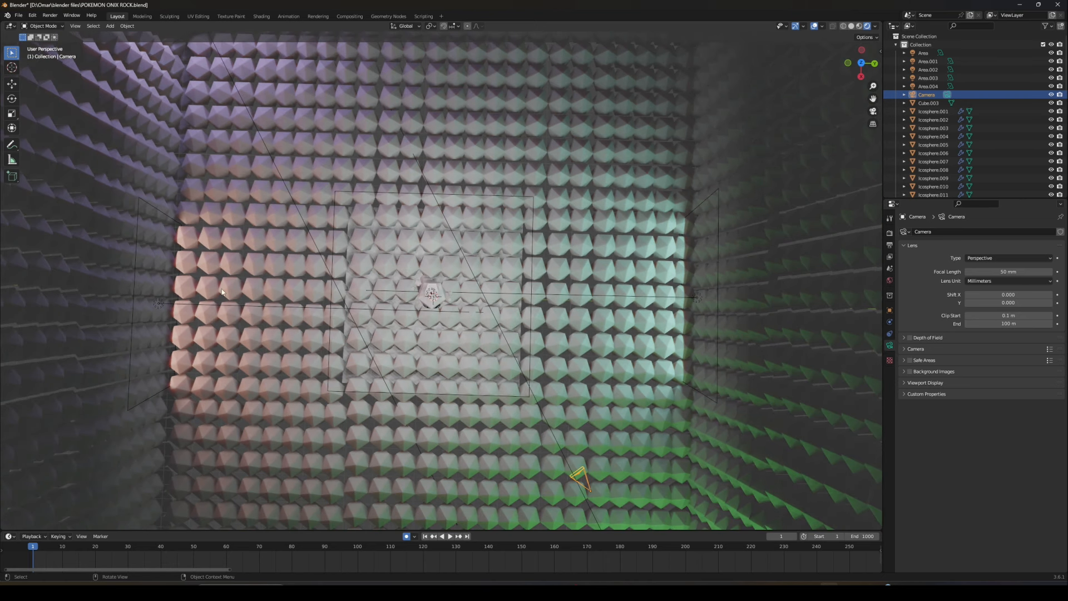
{"action": "left_click", "coordinate": [110, 25]}
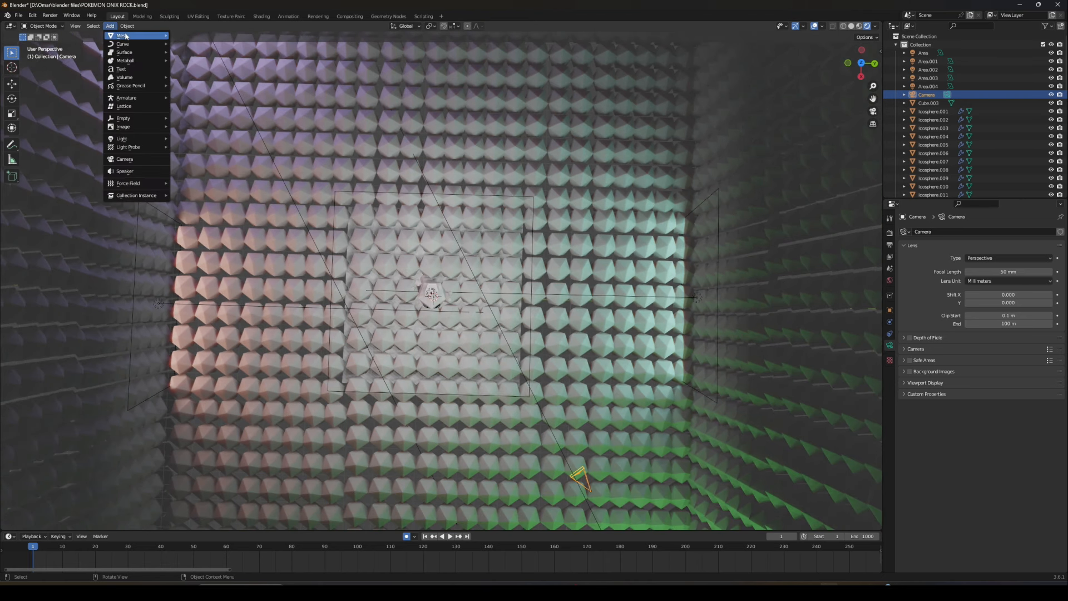
{"action": "mouse_move", "coordinate": [136, 36]}
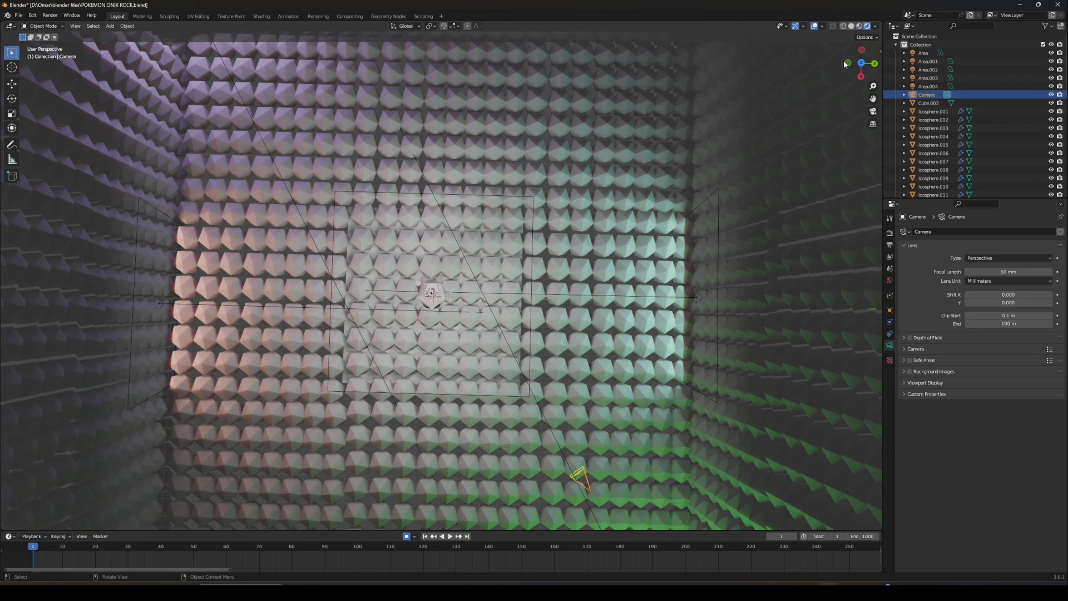
{"action": "left_click", "coordinate": [862, 63]}
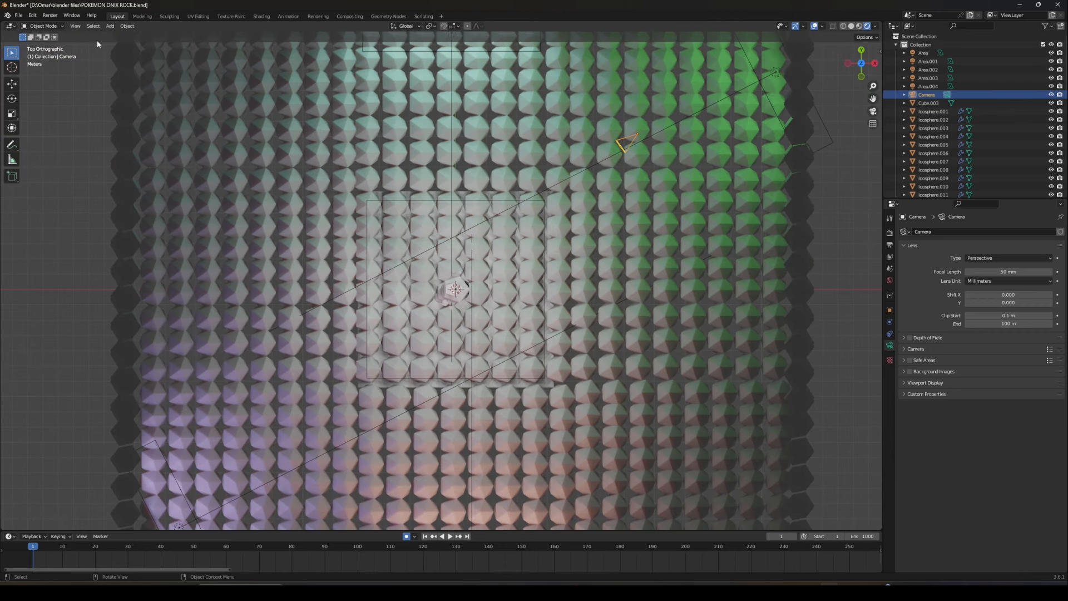
{"action": "left_click", "coordinate": [109, 26]}
{"action": "mouse_move", "coordinate": [126, 38]}
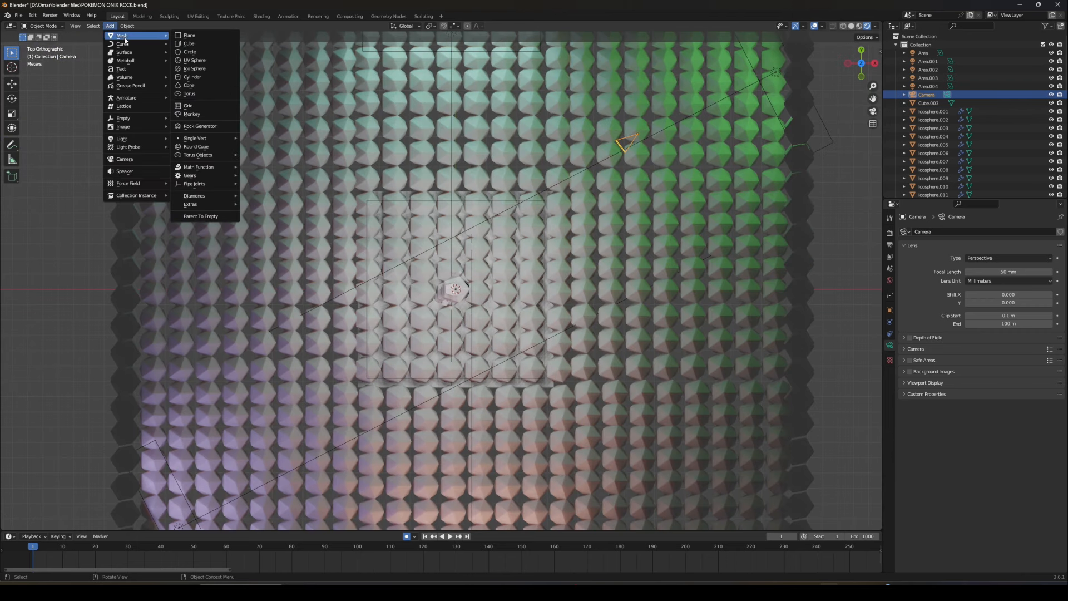
{"action": "mouse_move", "coordinate": [159, 48]}
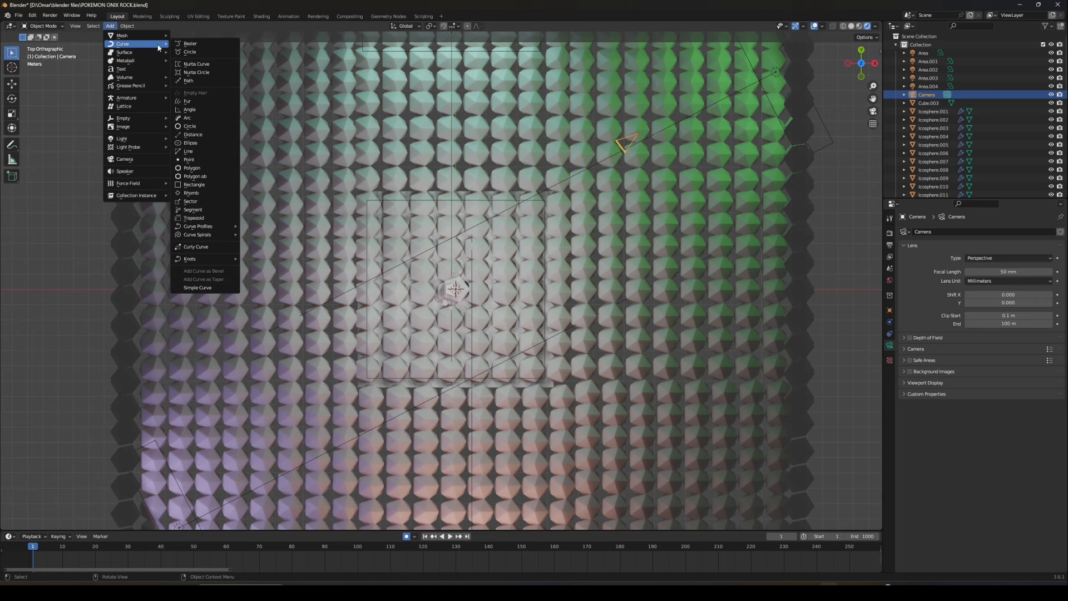
{"action": "left_click", "coordinate": [189, 52]}
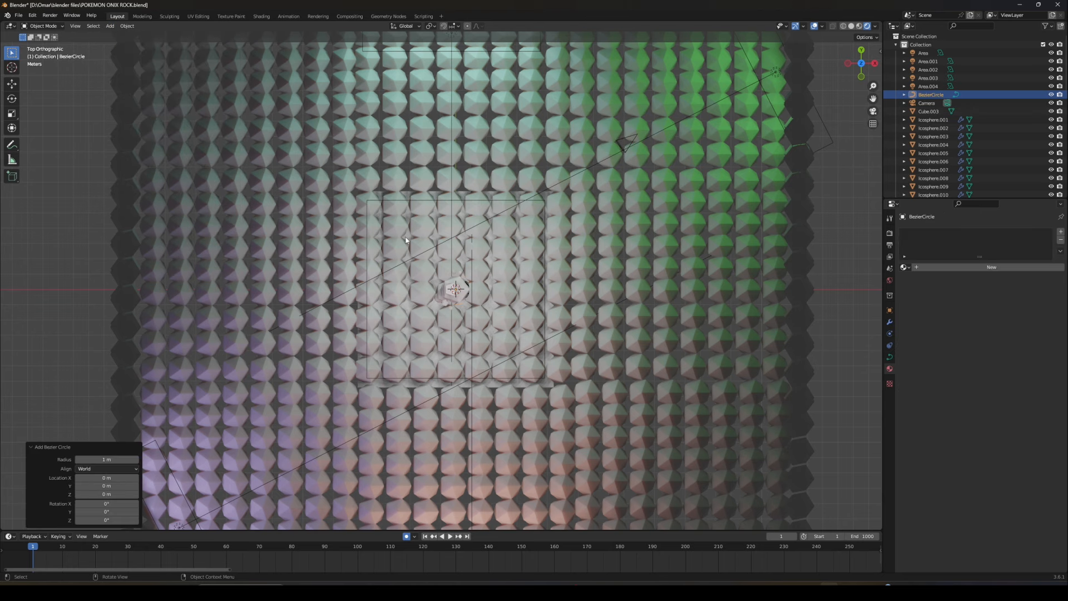
{"action": "key", "text": "s"}
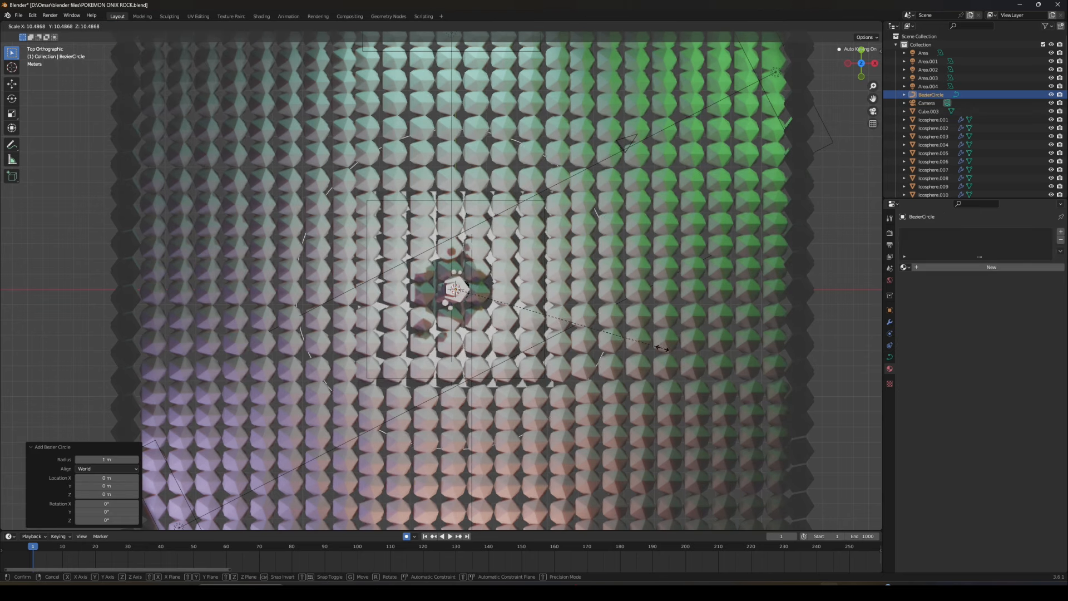
{"action": "left_click", "coordinate": [675, 351]}
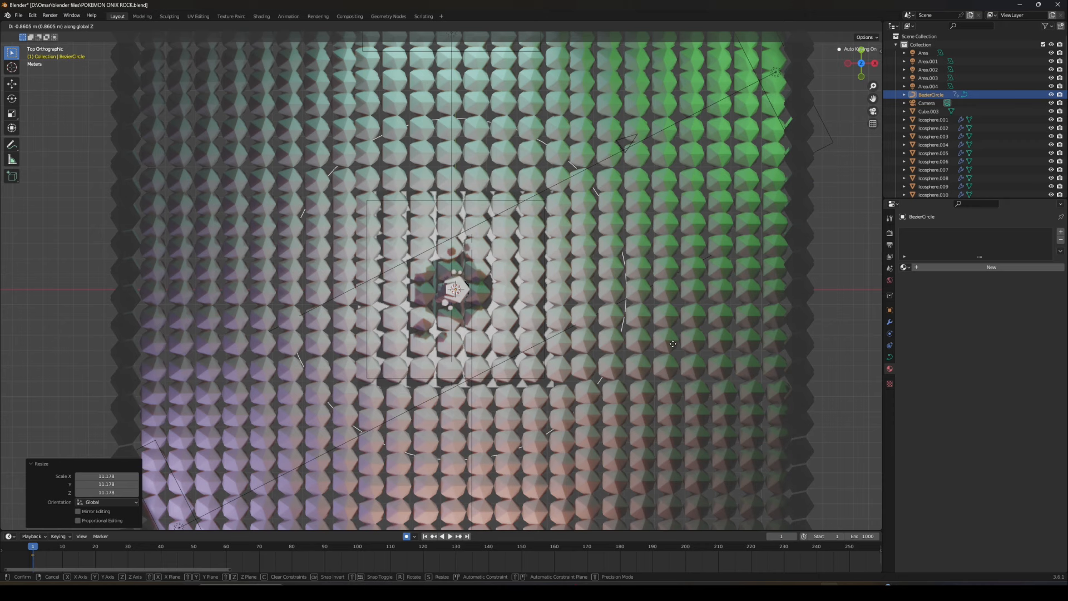
Move the Bezier circle along Z about 10.36 m down, then about 14.43 m up, to lie above the spiked floor
{"action": "key", "text": "g"}
{"action": "key", "text": "z"}
{"action": "left_click", "coordinate": [731, 327]}
{"action": "middle_click_drag", "start_coordinate": [723, 327], "coordinate": [659, 245]}
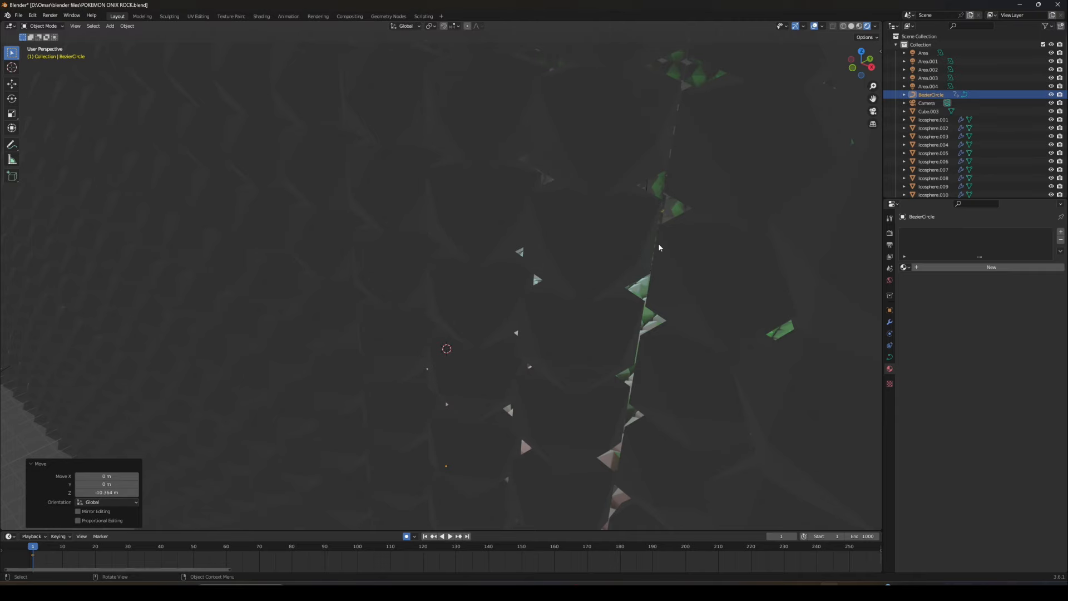
{"action": "scroll", "coordinate": [659, 247], "scroll_direction": "down", "scroll_amount": 10}
{"action": "key", "text": "g"}
{"action": "key", "text": "z"}
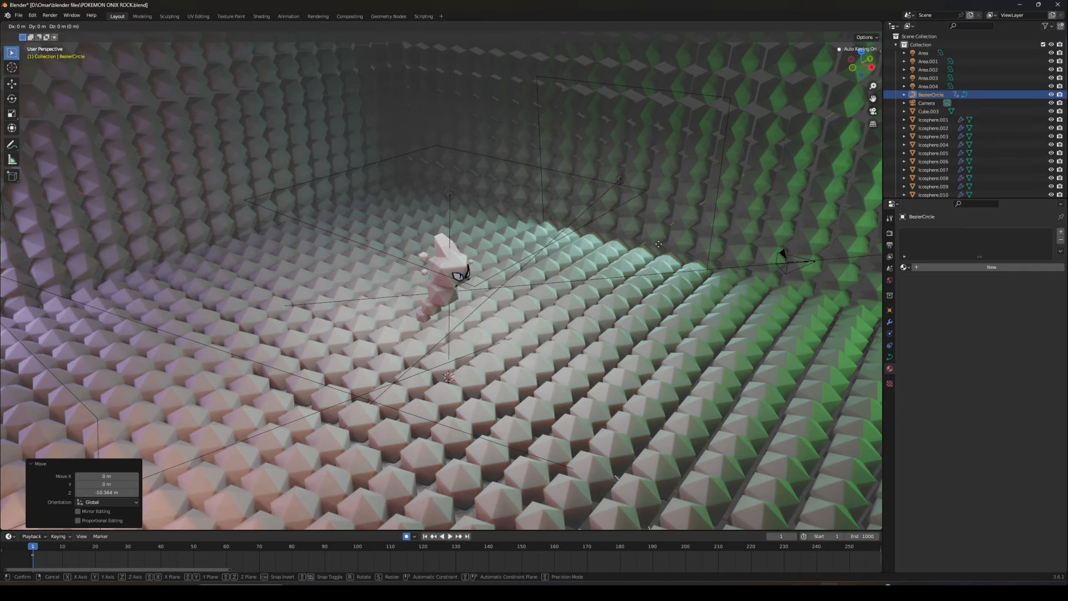
{"action": "left_click", "coordinate": [636, 511]}
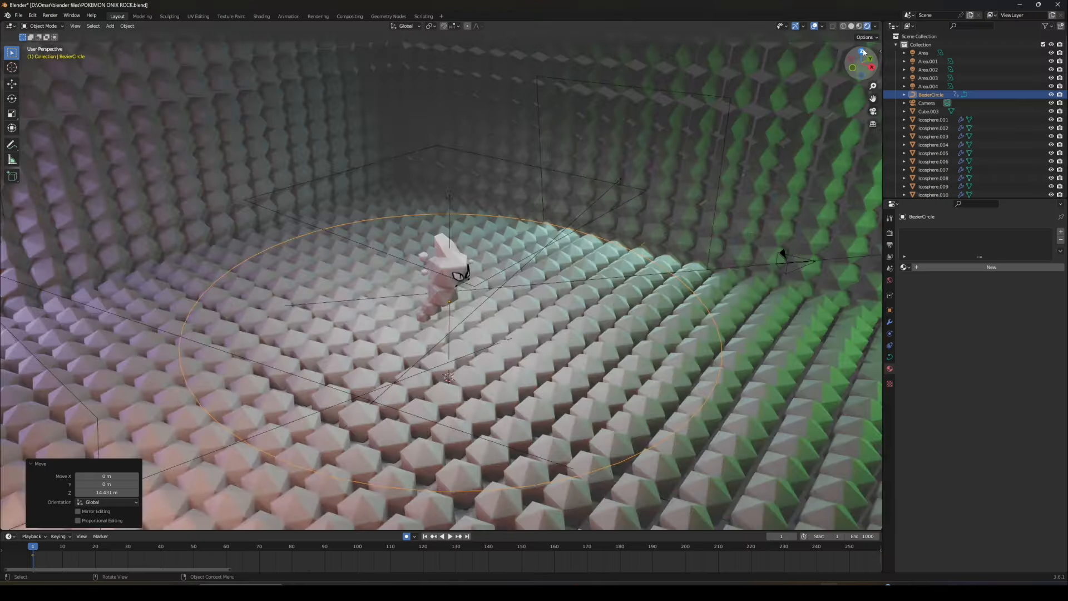
Enlarge the Bezier circle by a factor of about 1.47 in the top view, keeping it within the room walls
{"action": "key", "text": "KP_7"}
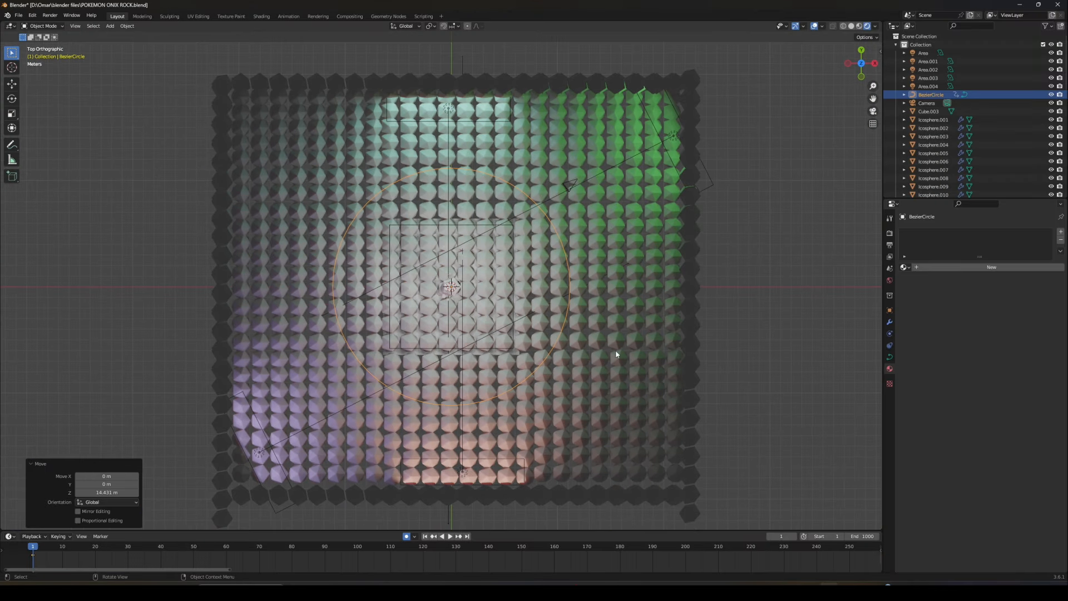
{"action": "key", "text": "s"}
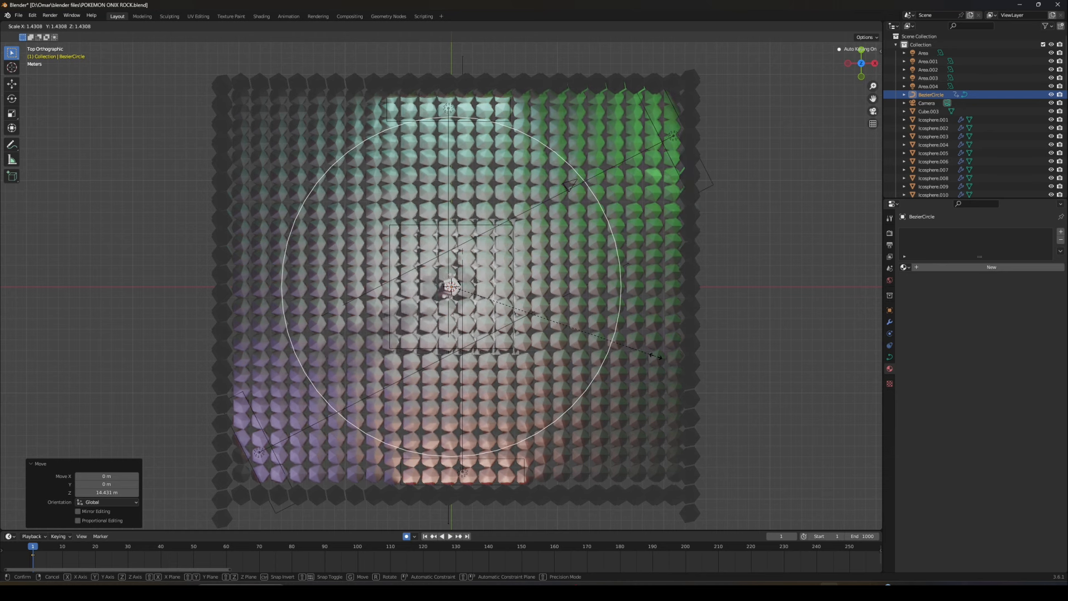
{"action": "left_click", "coordinate": [661, 358]}
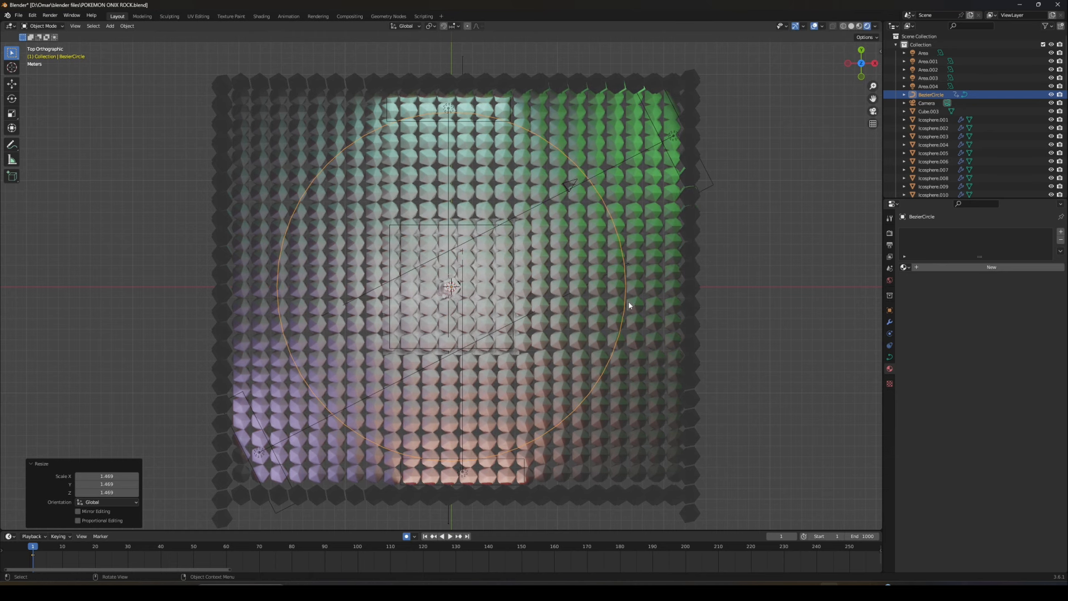
In Edit Mode, select the circle's control point on the positive X side and snap the 3D cursor to it
{"action": "left_click", "coordinate": [42, 26]}
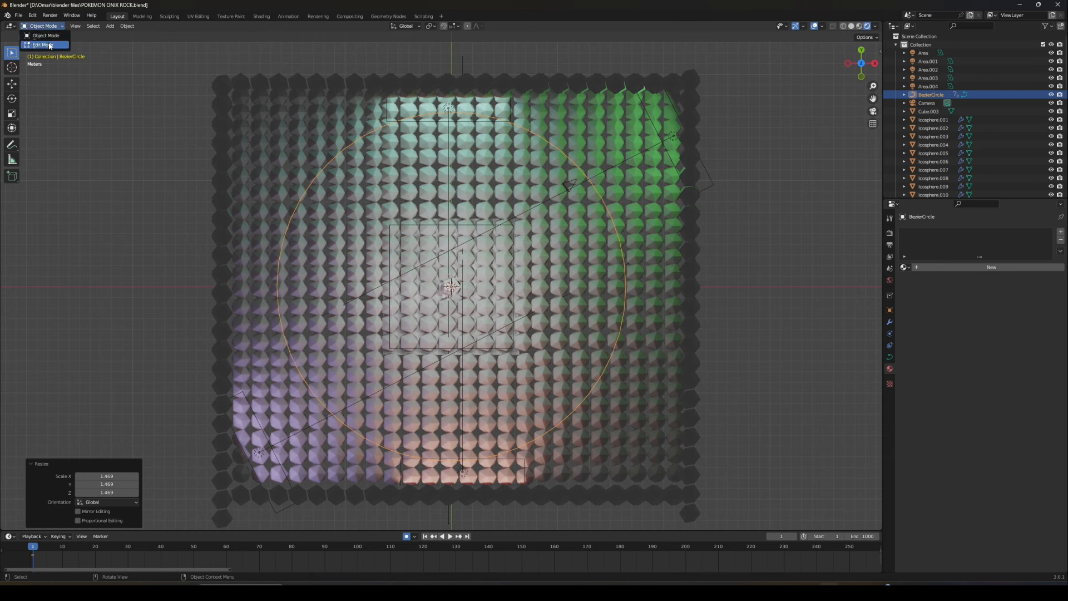
{"action": "left_click", "coordinate": [38, 44]}
{"action": "left_click", "coordinate": [625, 272]}
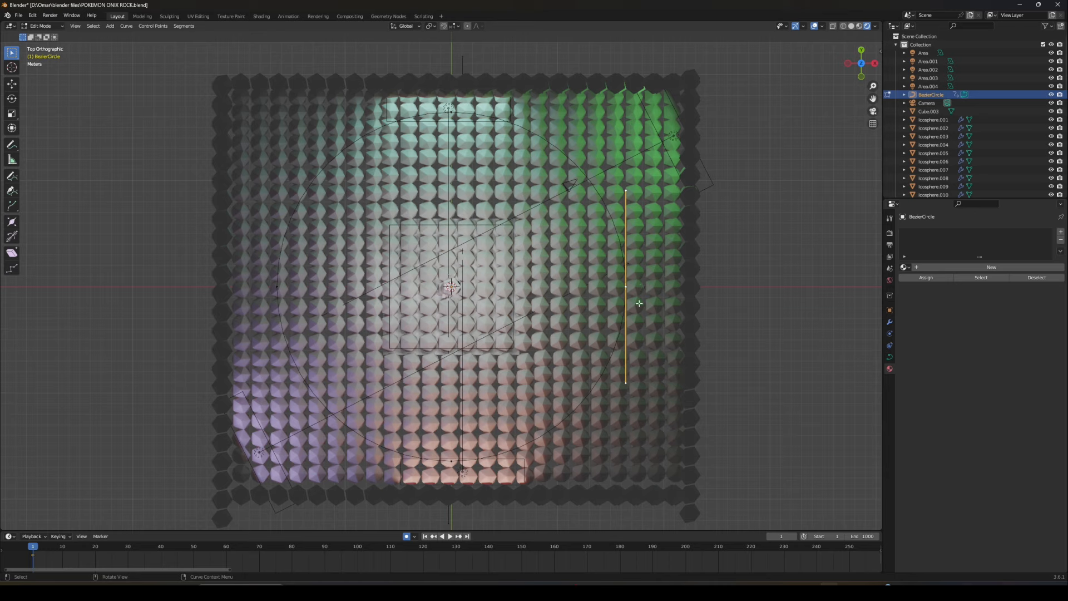
{"action": "key", "text": "shift+s"}
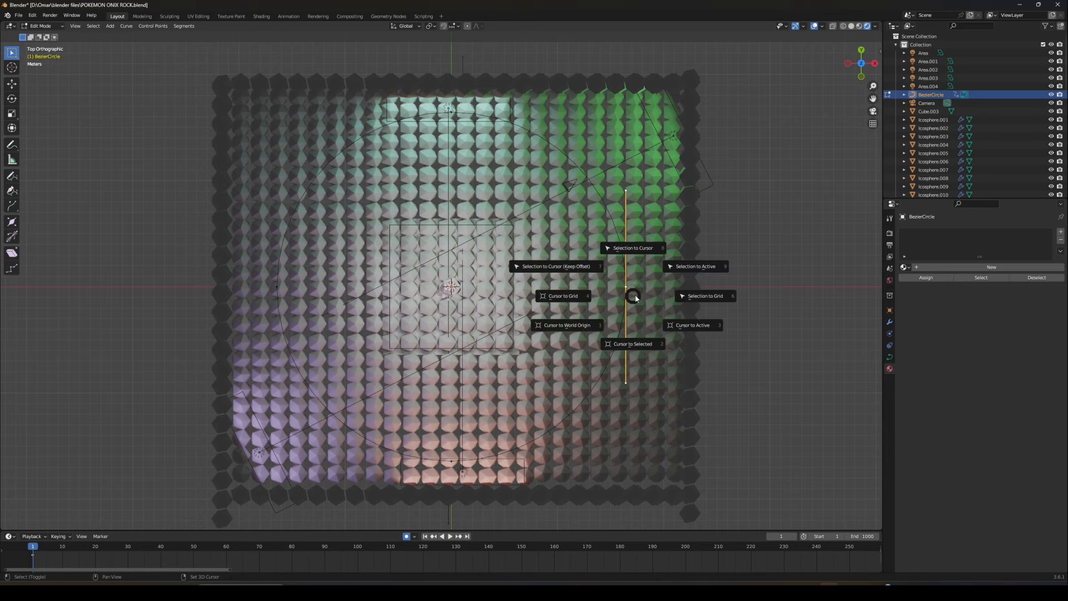
{"action": "left_click", "coordinate": [629, 345]}
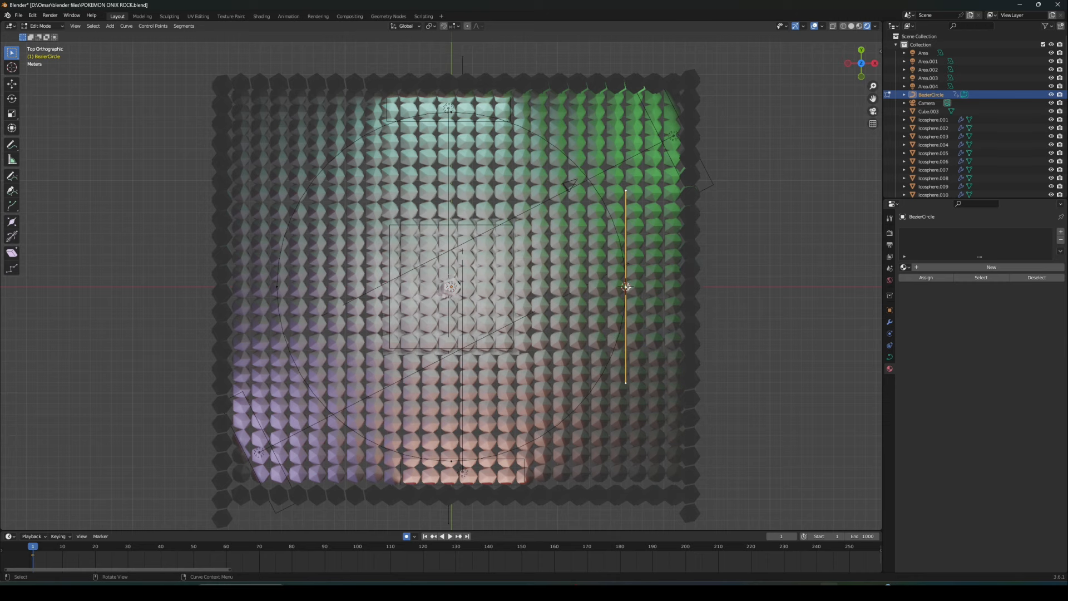
Return to Object Mode, select the camera and snap it to the 3D cursor on the circle
{"action": "middle_click_drag", "start_coordinate": [635, 356], "coordinate": [489, 278]}
{"action": "left_click", "coordinate": [40, 26]}
{"action": "left_click", "coordinate": [40, 35]}
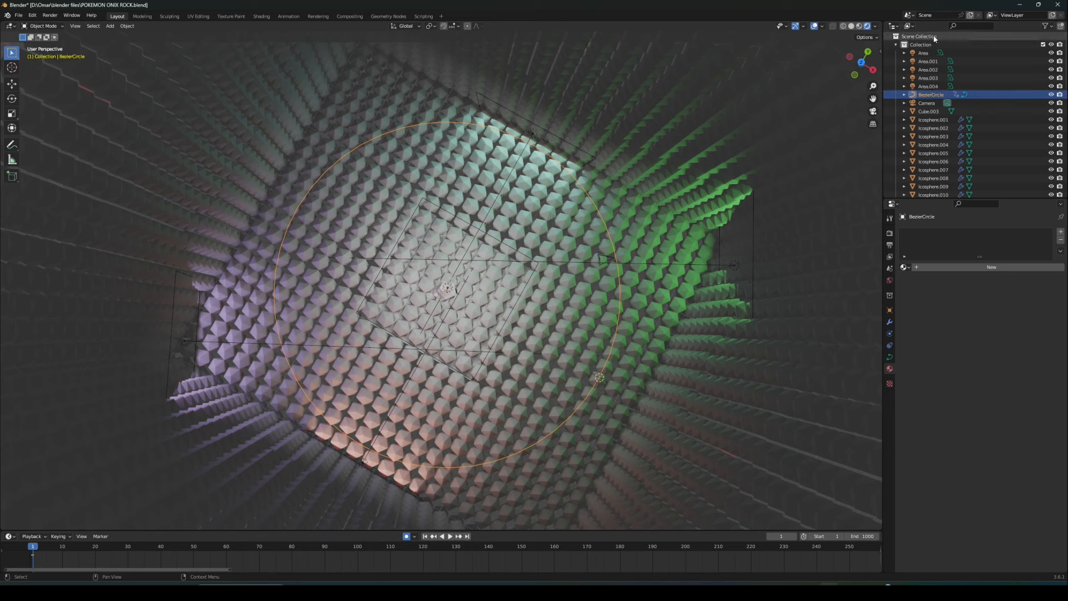
{"action": "scroll", "coordinate": [928, 57], "scroll_direction": "down", "scroll_amount": 10}
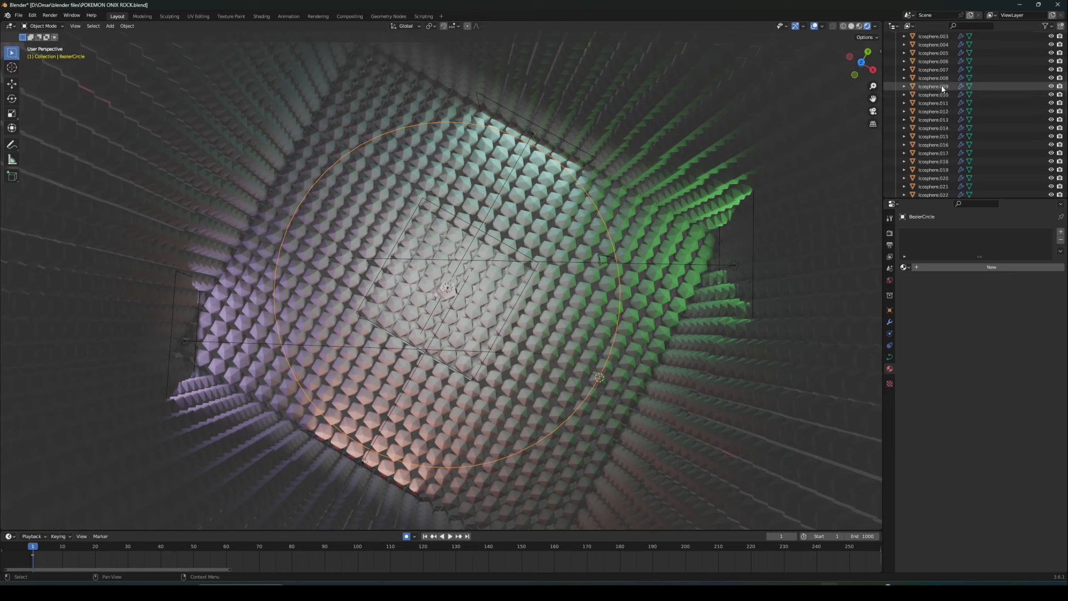
{"action": "scroll", "coordinate": [932, 105], "scroll_direction": "down", "scroll_amount": 4}
{"action": "scroll", "coordinate": [928, 113], "scroll_direction": "up", "scroll_amount": 14}
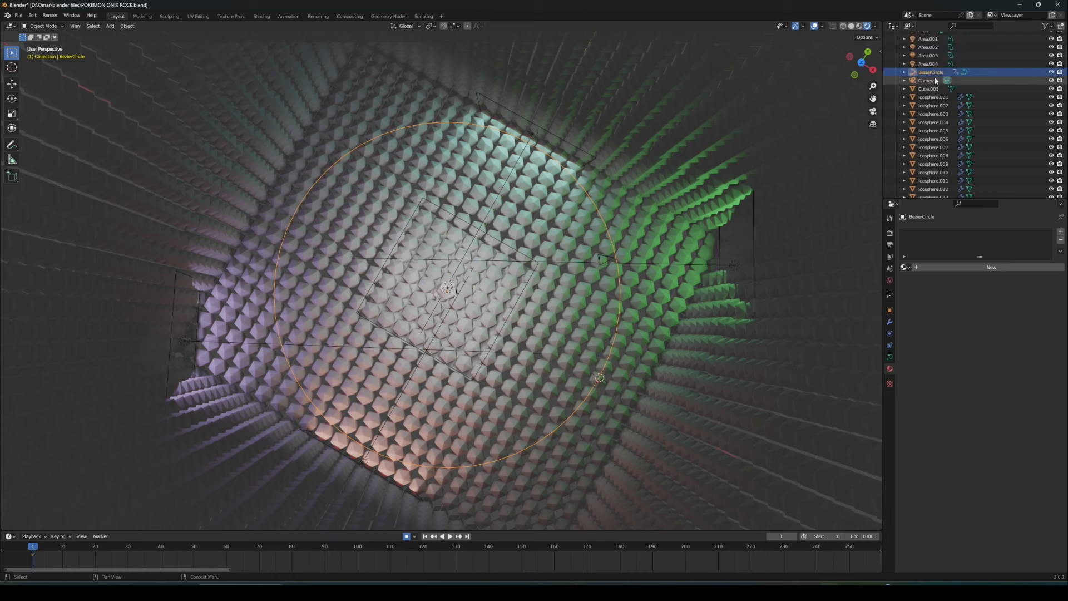
{"action": "left_click", "coordinate": [926, 80]}
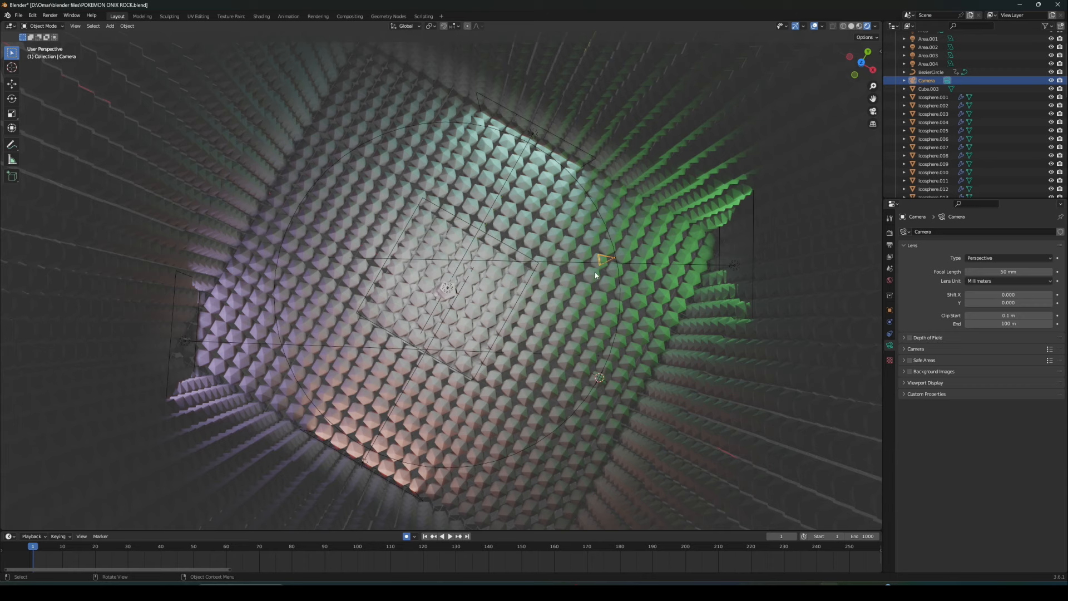
{"action": "key", "text": "shift+s"}
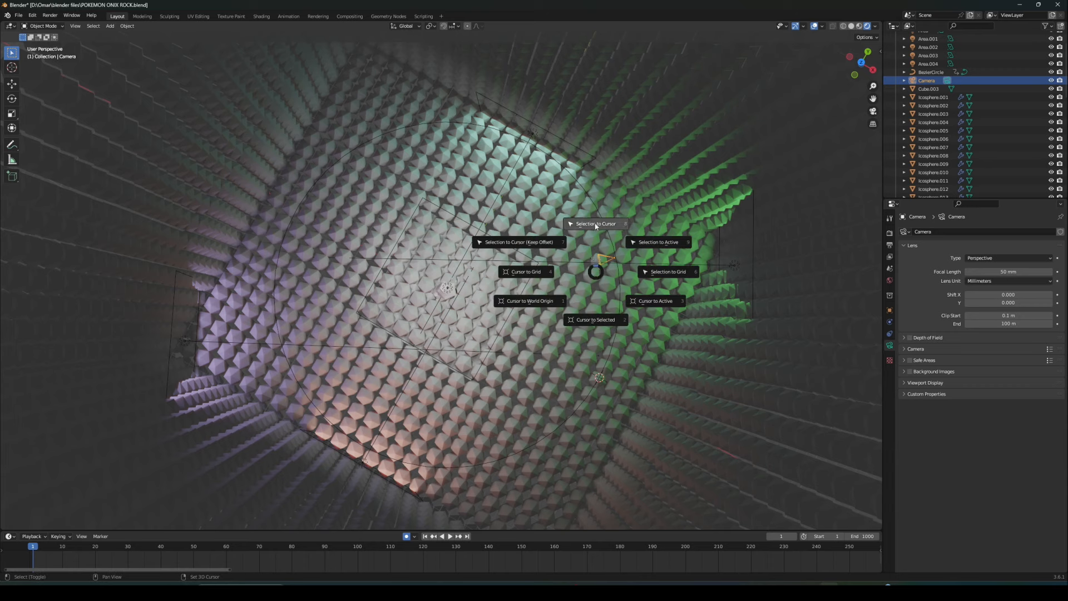
{"action": "left_click", "coordinate": [595, 224]}
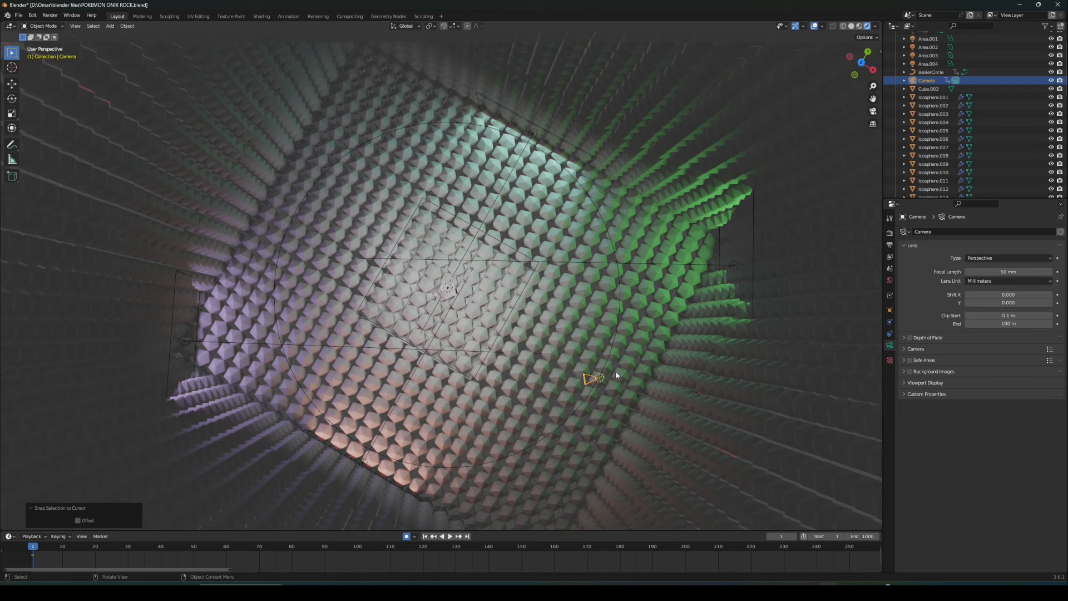
Rotate the camera about -34.6° around the Z axis so it faces the character at the circle's centre
{"action": "key", "text": "KP_7"}
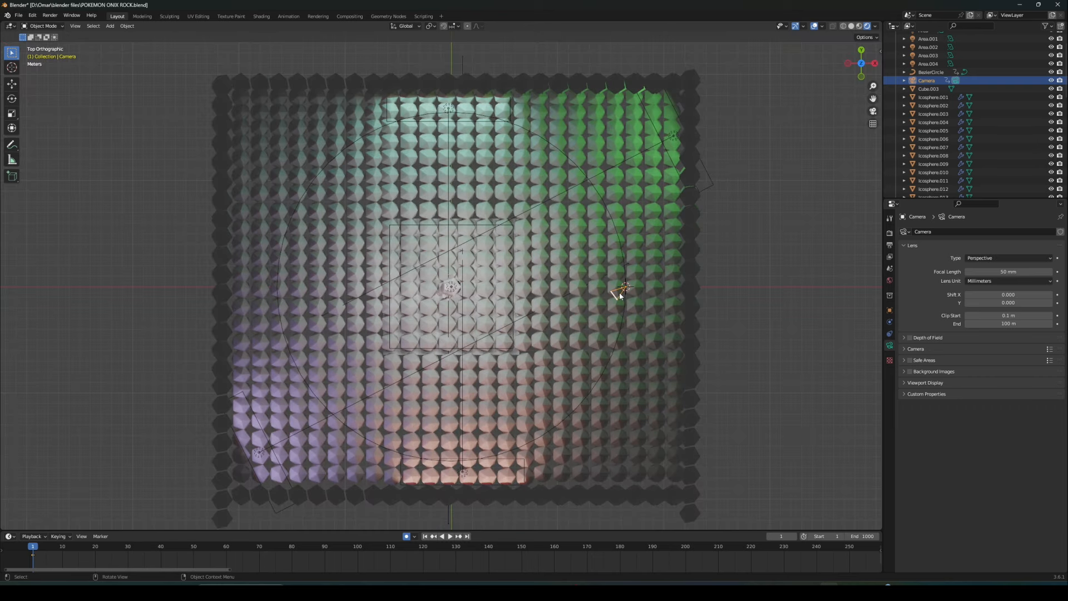
{"action": "key", "text": "r"}
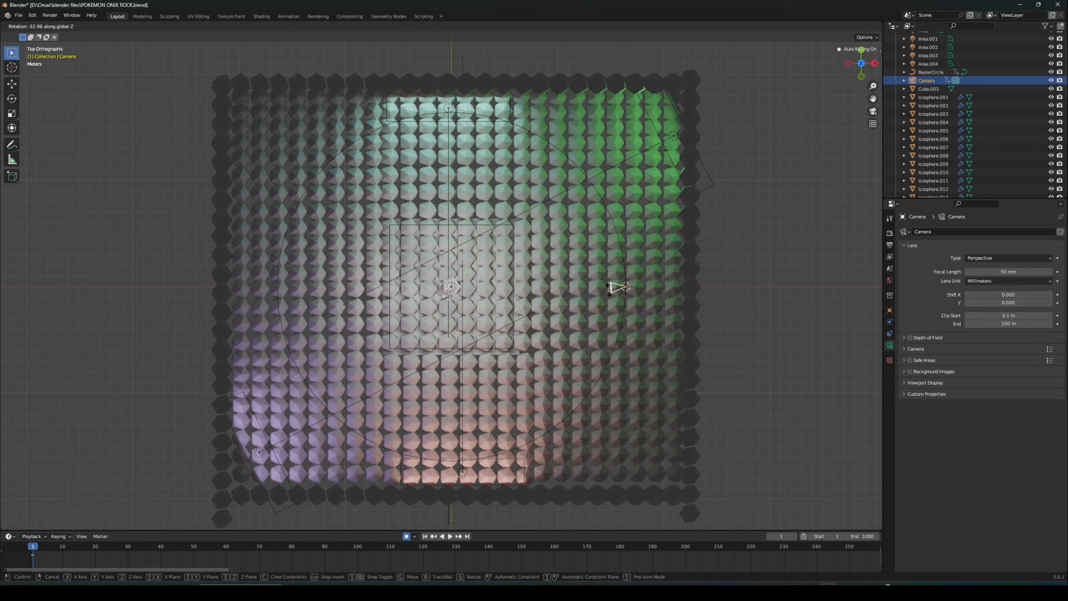
{"action": "left_click", "coordinate": [609, 288]}
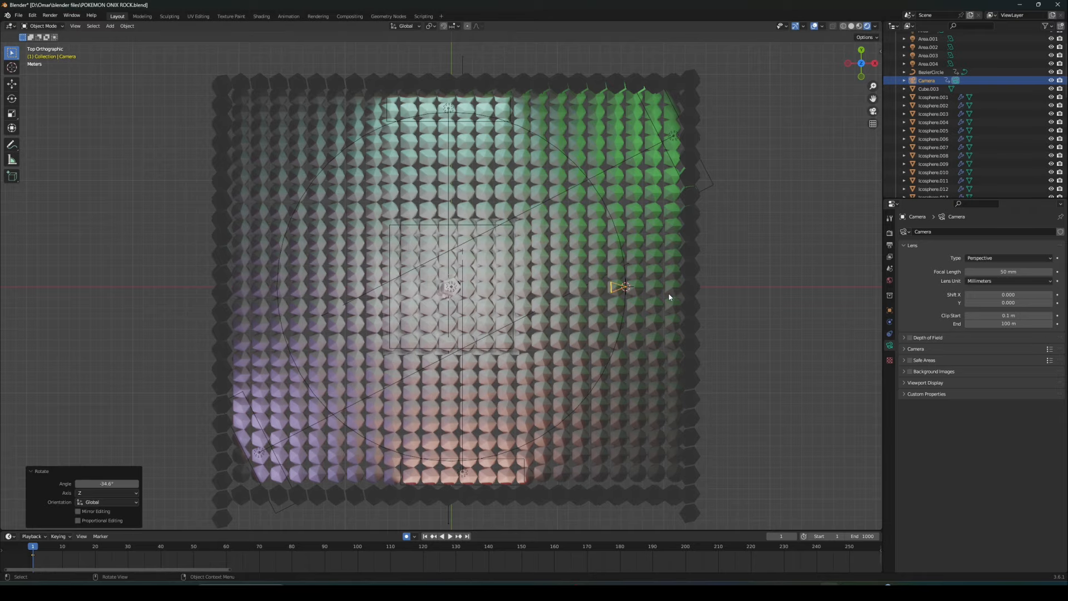
Look through the camera and raise it about 2.15 m along Z so the whole character fits in the frame
{"action": "middle_click_drag", "start_coordinate": [668, 292], "coordinate": [633, 255]}
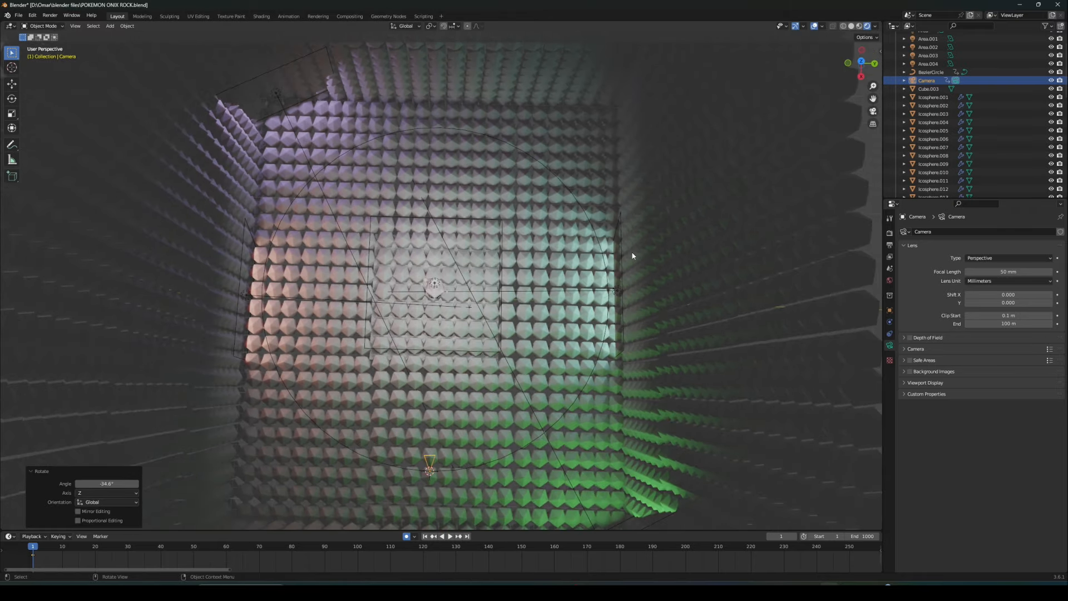
{"action": "left_click", "coordinate": [861, 62]}
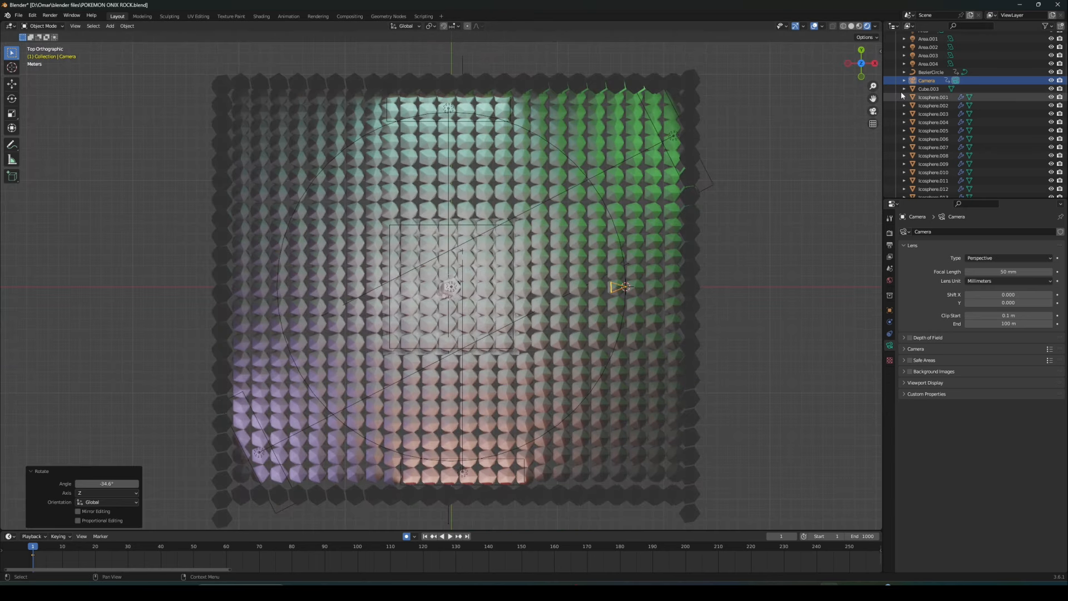
{"action": "left_click", "coordinate": [873, 111]}
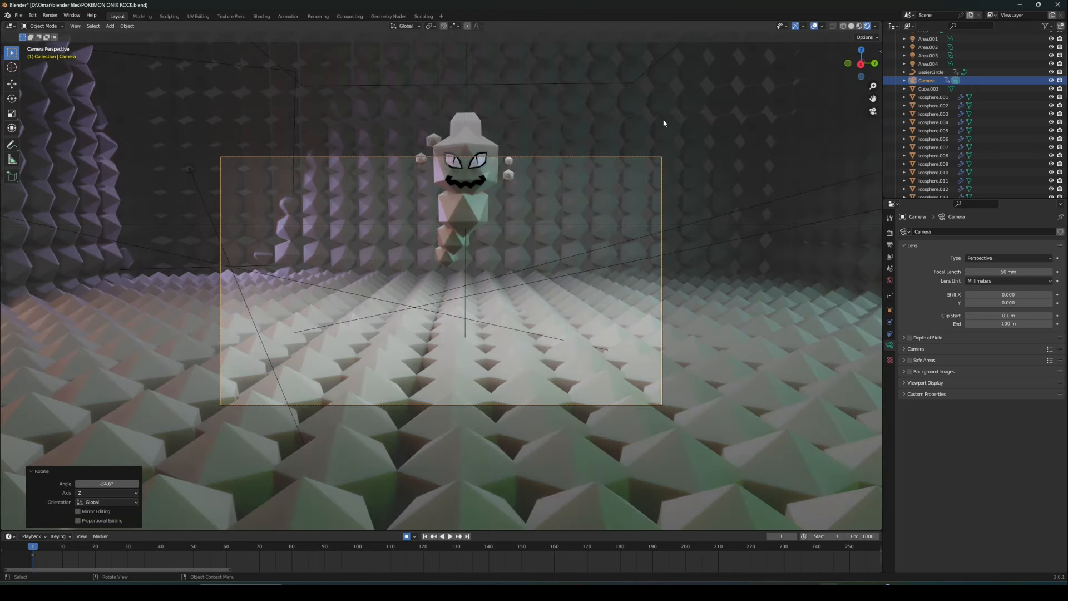
{"action": "left_click", "coordinate": [661, 170]}
{"action": "key", "text": "g"}
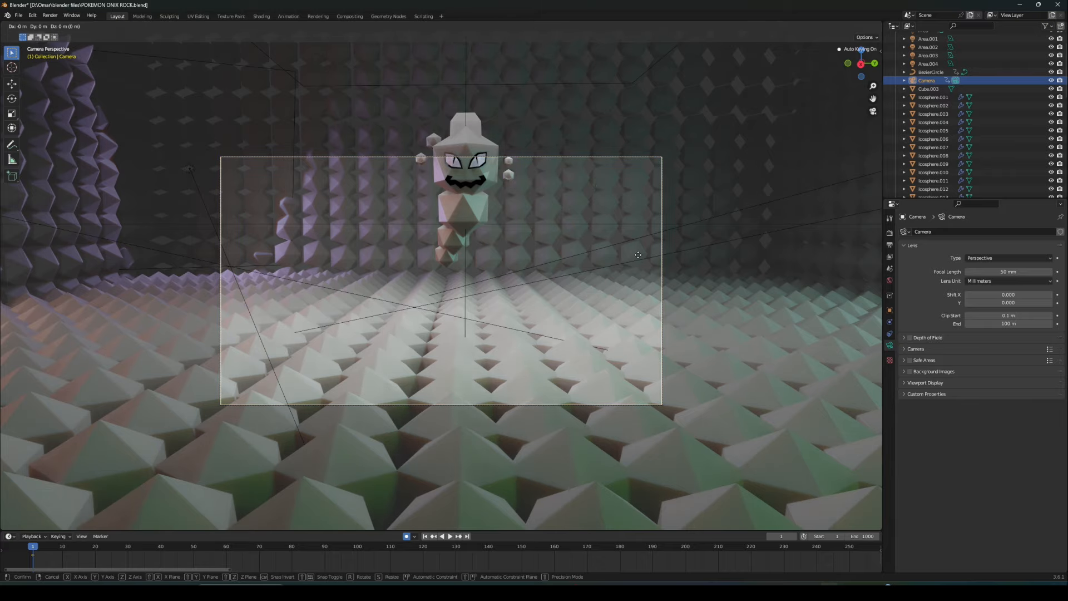
{"action": "key", "text": "z"}
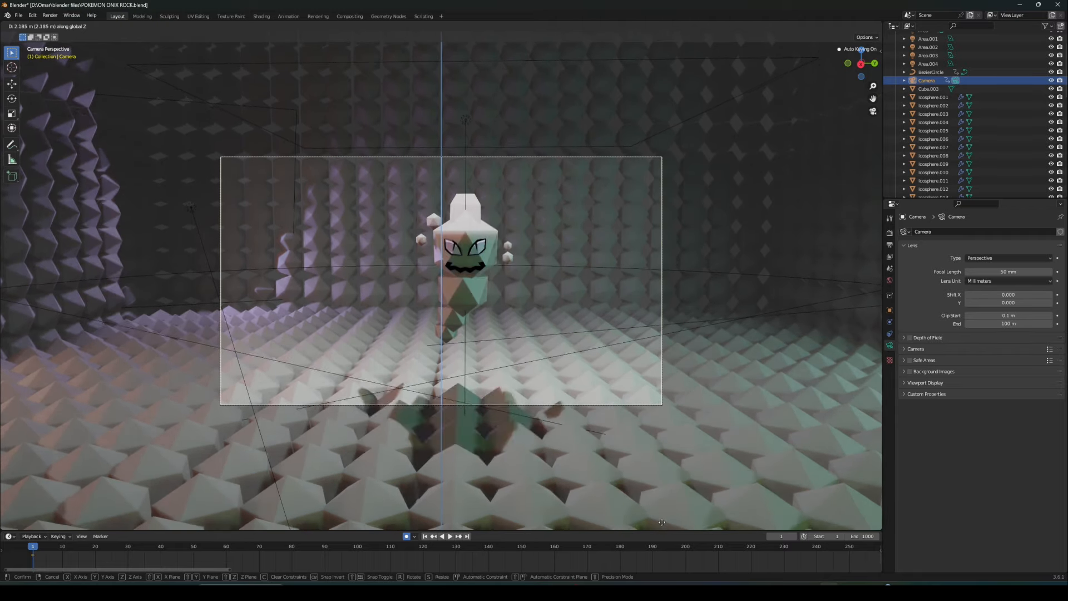
{"action": "left_click", "coordinate": [576, 516]}
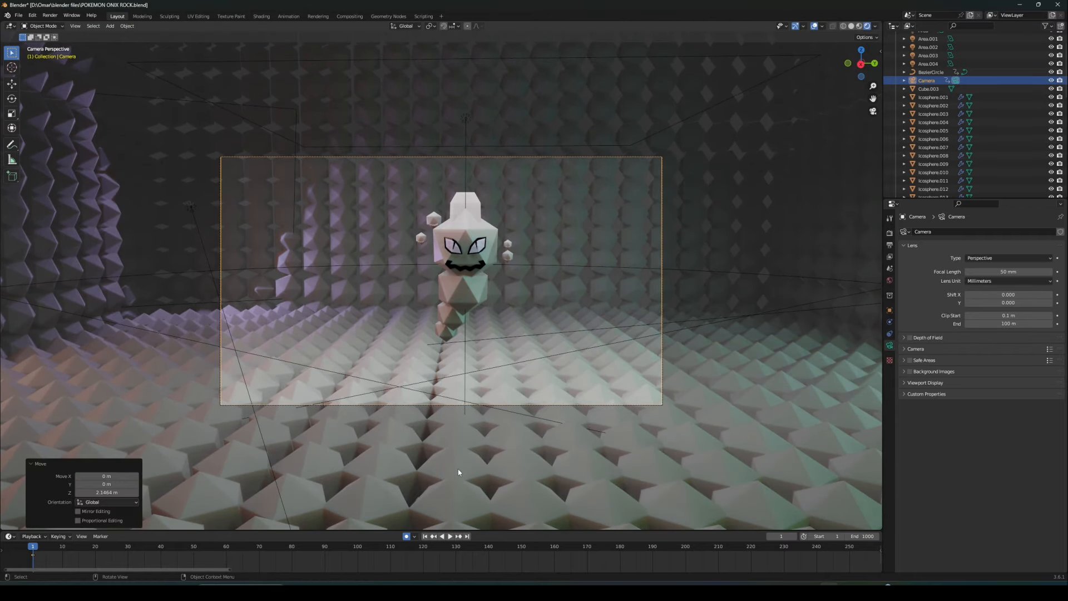
{"action": "middle_click_drag", "start_coordinate": [465, 430], "coordinate": [556, 461]}
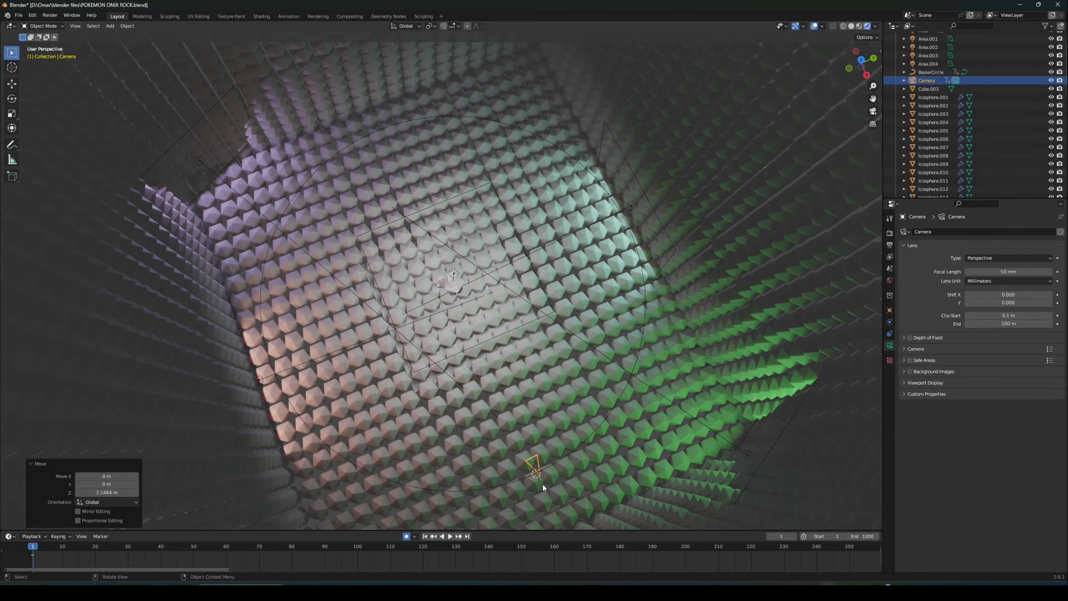
Parent the camera to the Bezier circle using the Follow Path option
{"action": "left_click", "coordinate": [569, 455], "text": "shift"}
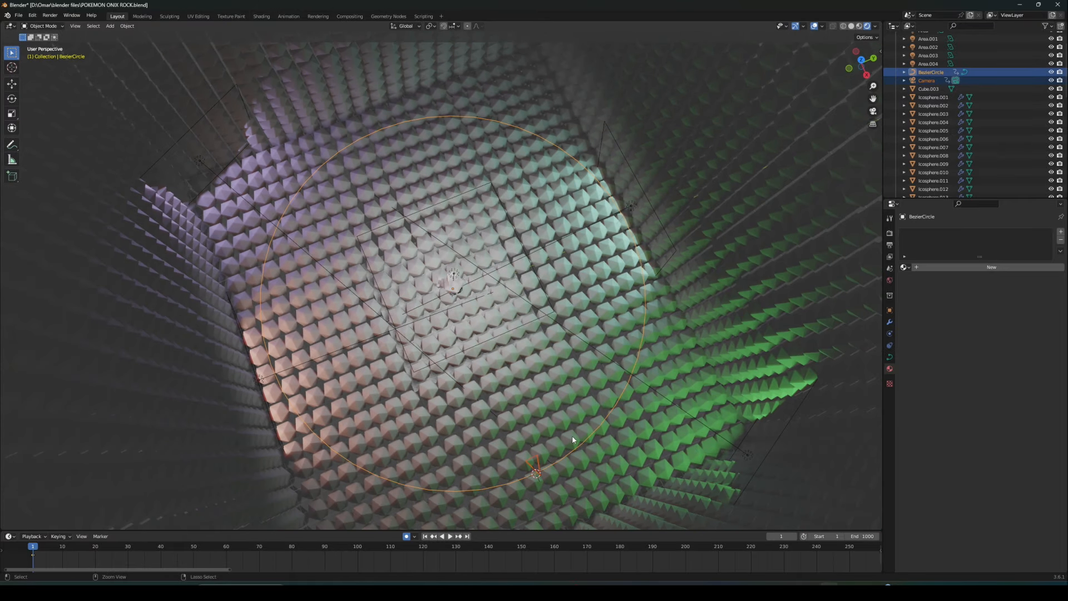
{"action": "key", "text": "ctrl+p"}
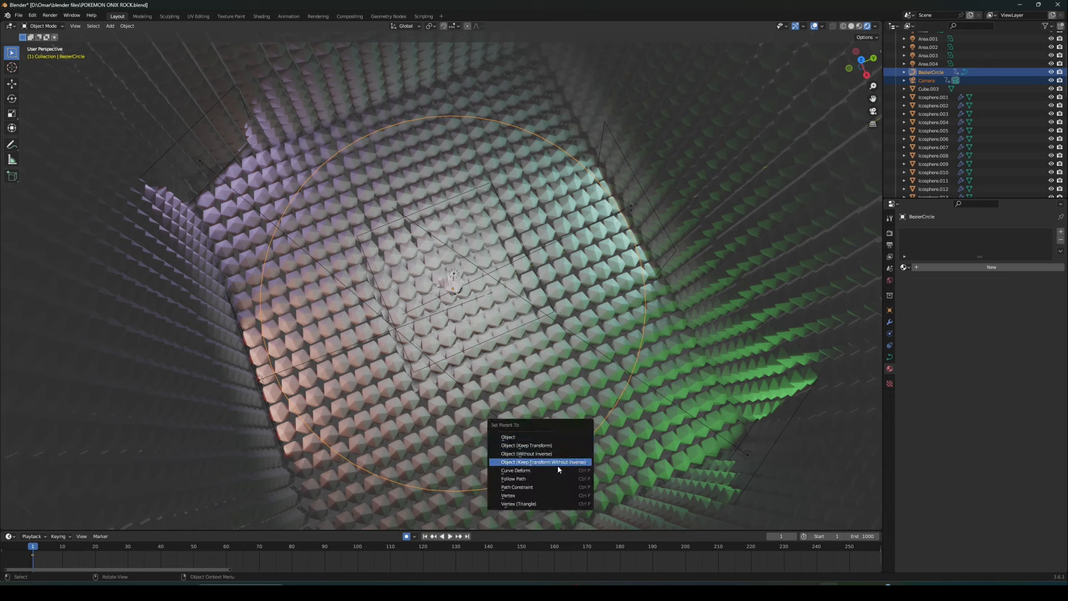
{"action": "left_click", "coordinate": [546, 479]}
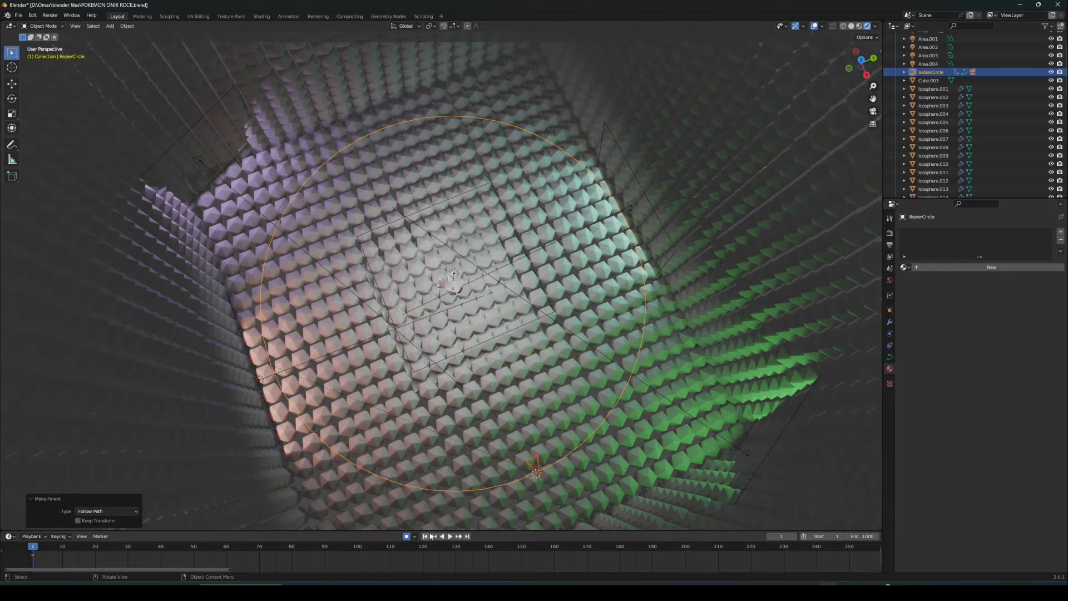
Look through the camera and play the animation to check how it orbits the character and when one full lap ends
{"action": "left_click", "coordinate": [872, 110]}
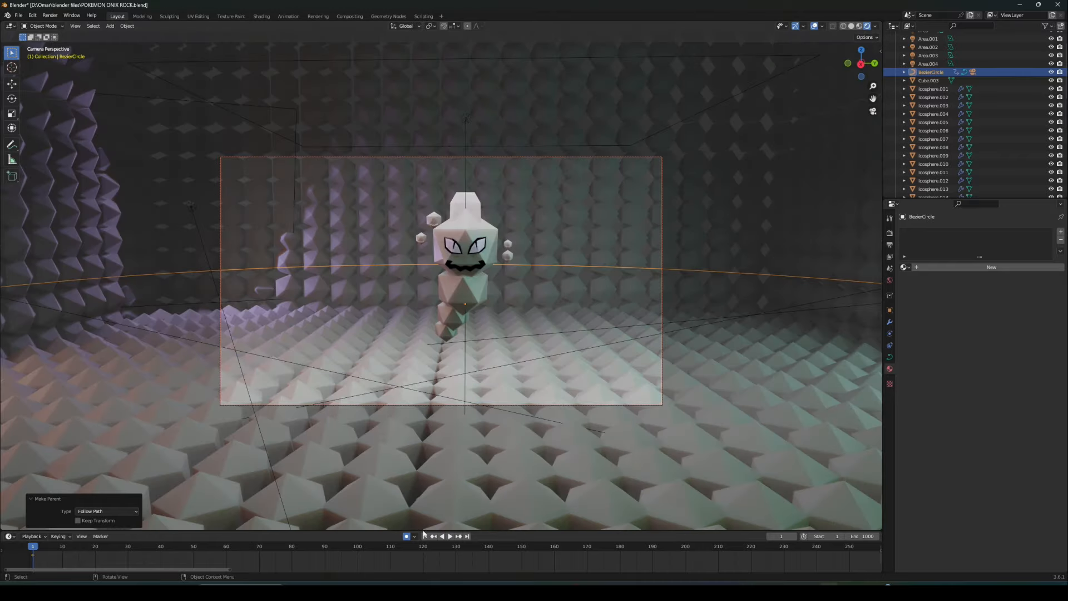
{"action": "left_click", "coordinate": [449, 536]}
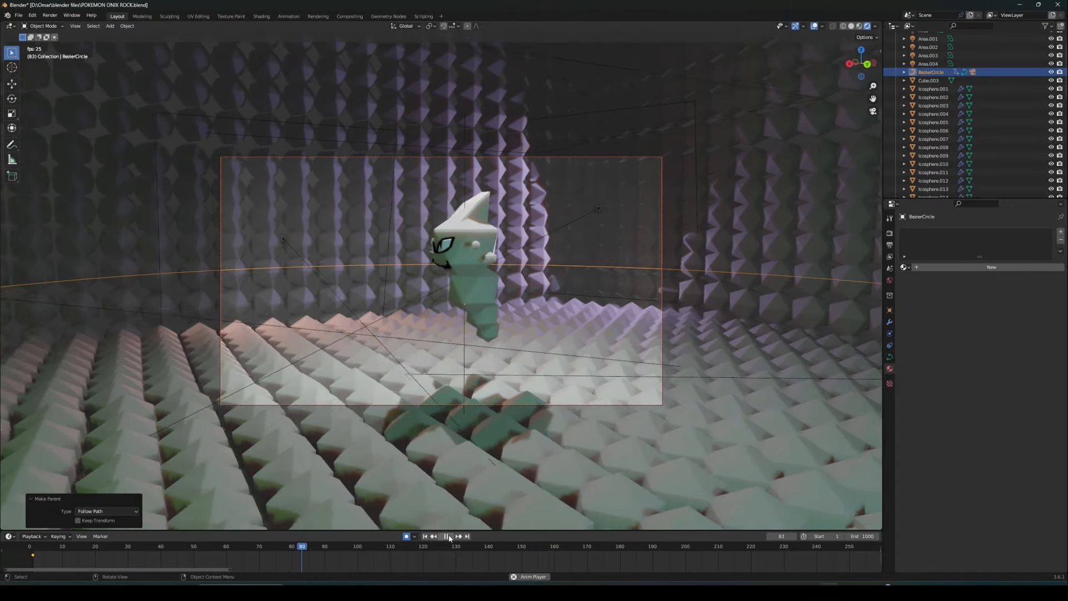
{"action": "key", "text": "Escape"}
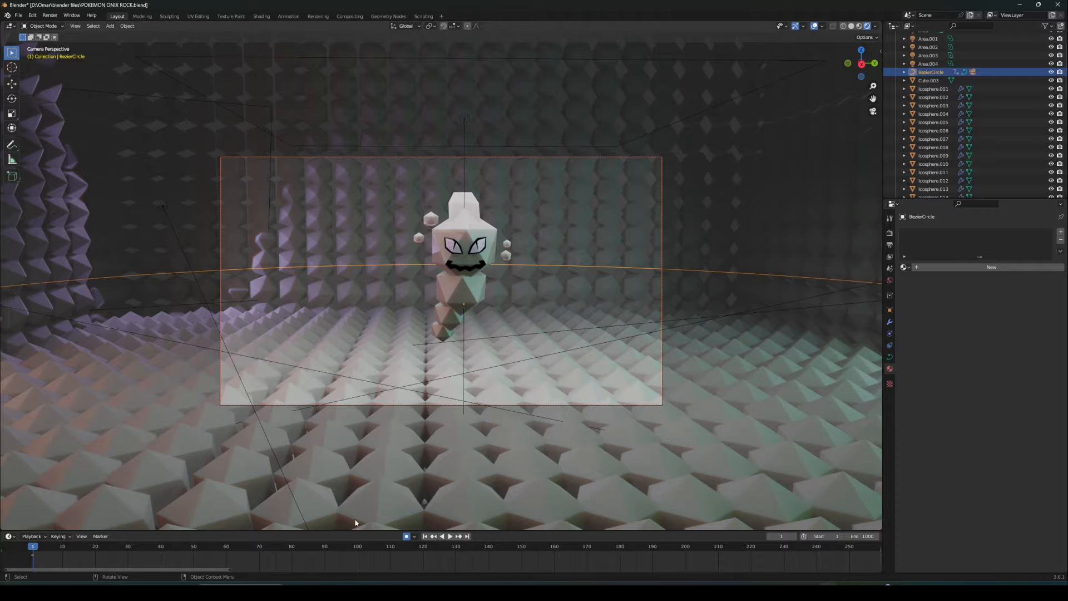
{"action": "left_click", "coordinate": [450, 536]}
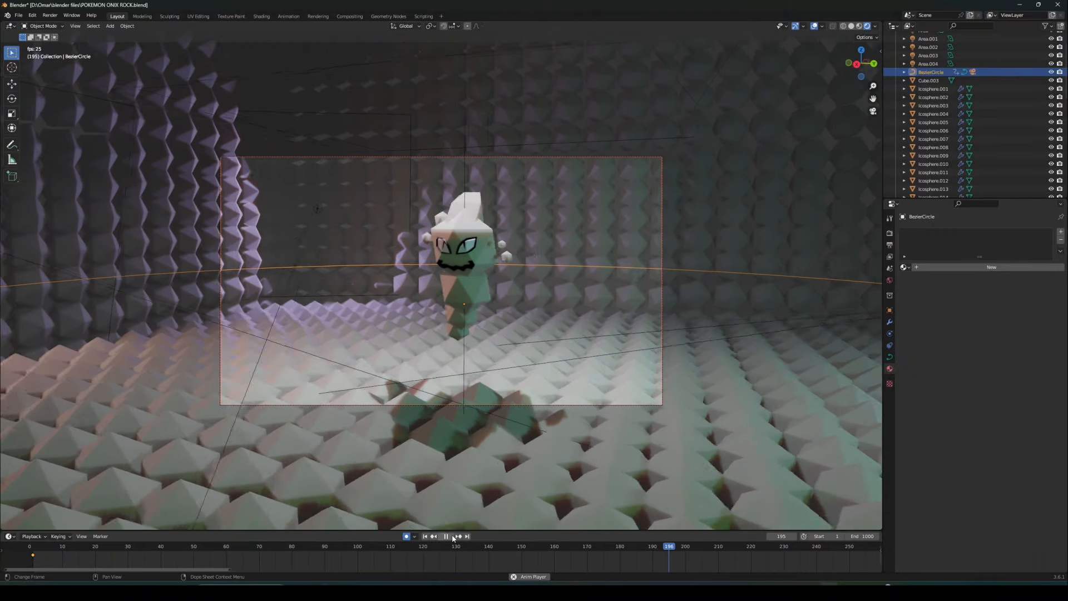
{"action": "left_click", "coordinate": [452, 537]}
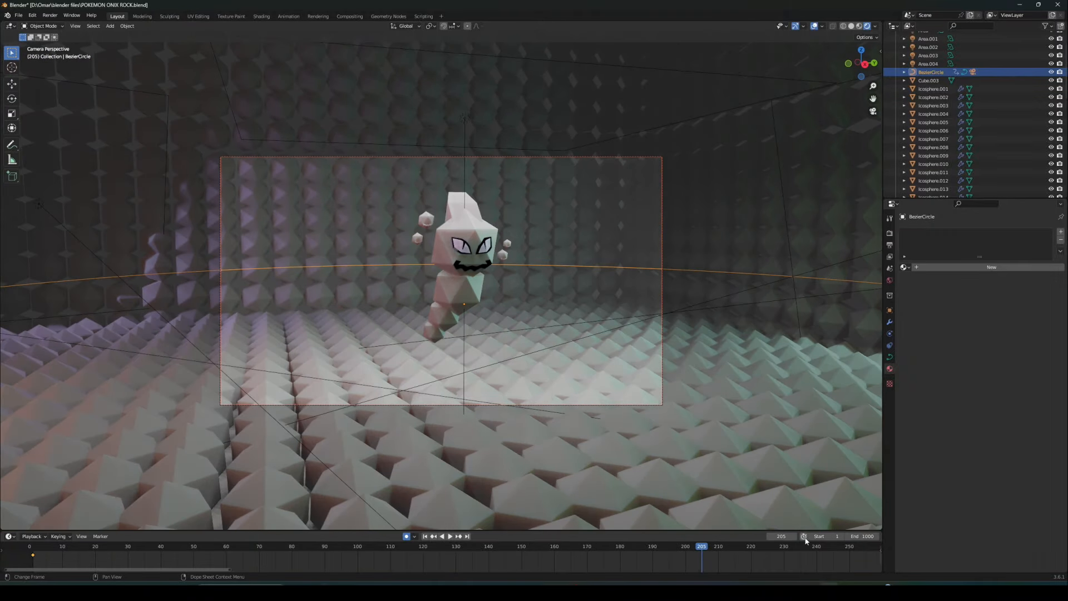
Go to frame 200 on the timeline and set the animation's end frame to 200
{"action": "left_click", "coordinate": [686, 549]}
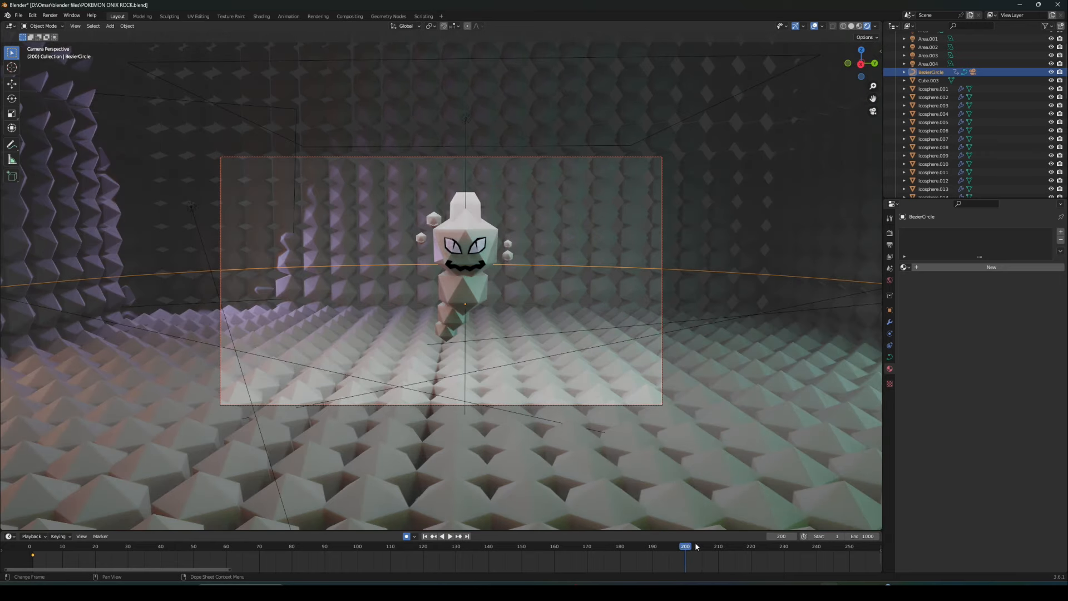
{"action": "left_click", "coordinate": [867, 537]}
{"action": "key", "text": "Return"}
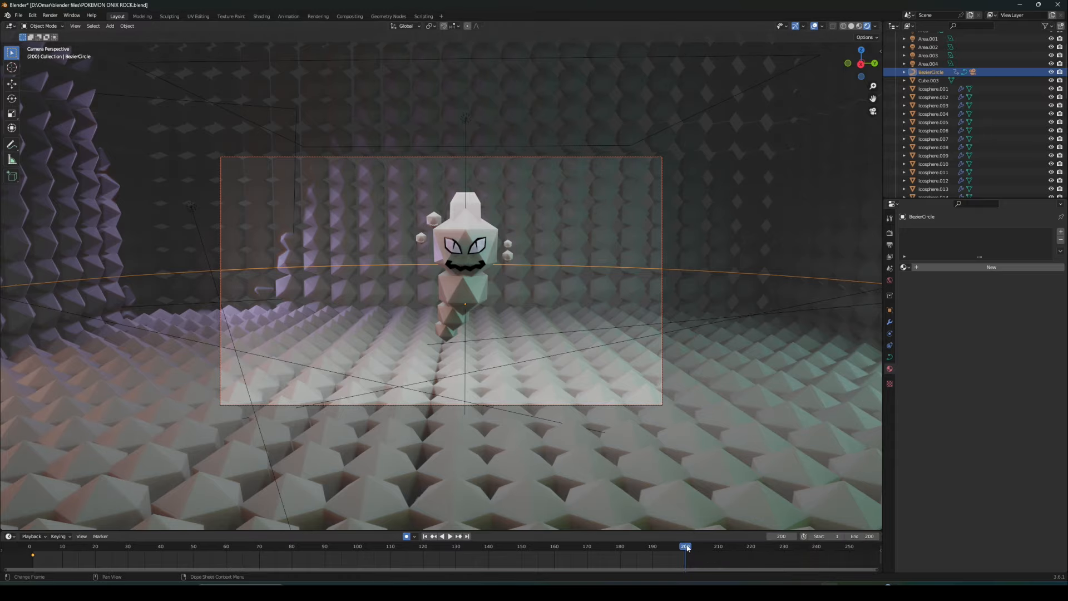
Play the shortened animation to check the loop, and return to frame 1
{"action": "key", "text": "space"}
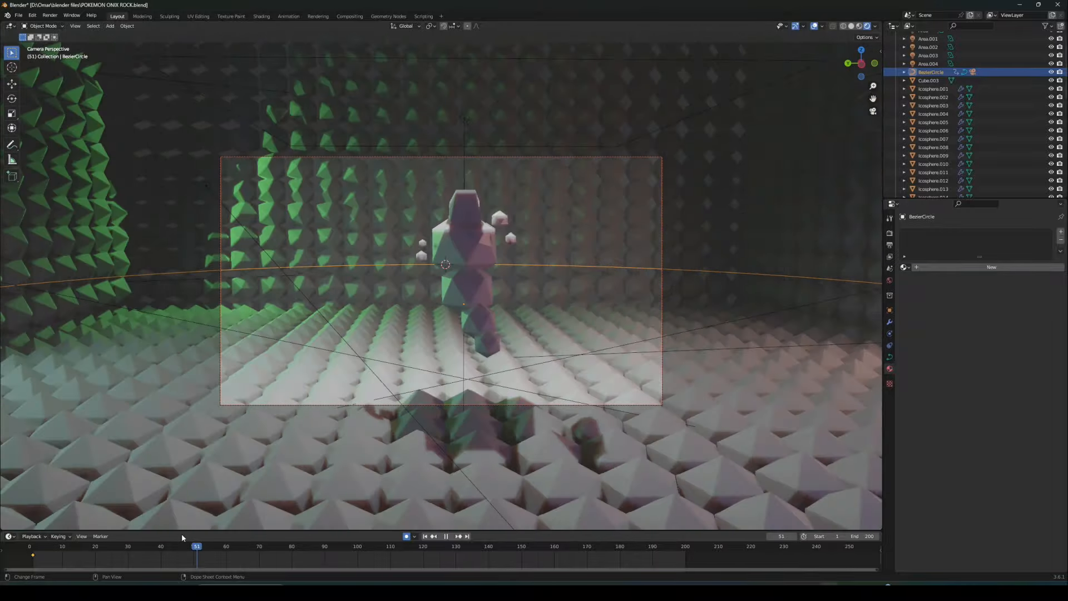
{"action": "left_click", "coordinate": [33, 546]}
{"action": "key", "text": "space"}
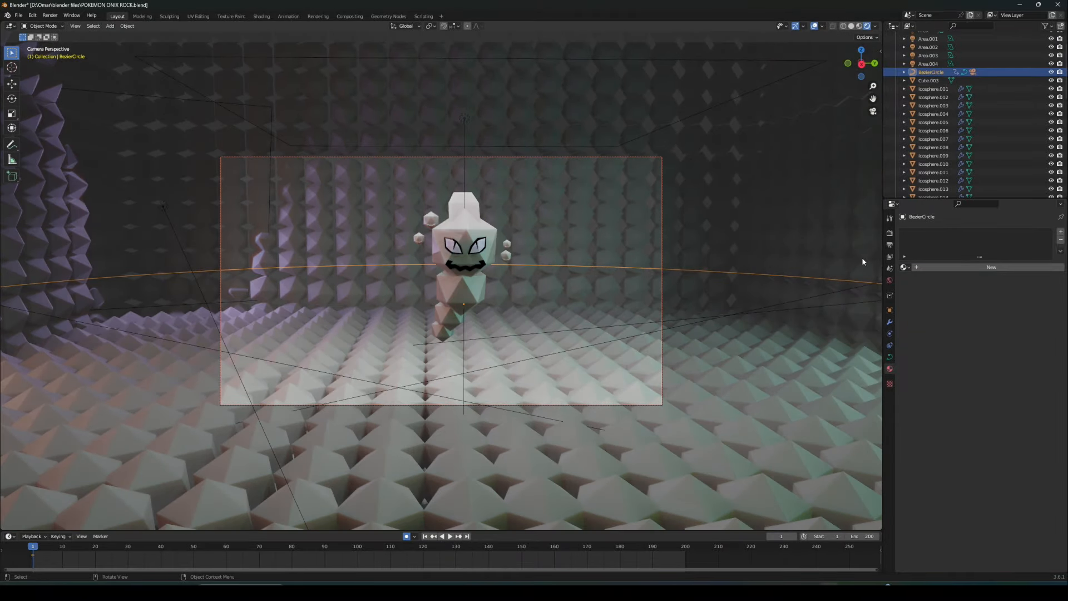
Set the render output's file format to FFmpeg Video and save the project file
{"action": "left_click", "coordinate": [889, 247]}
{"action": "left_click", "coordinate": [889, 257]}
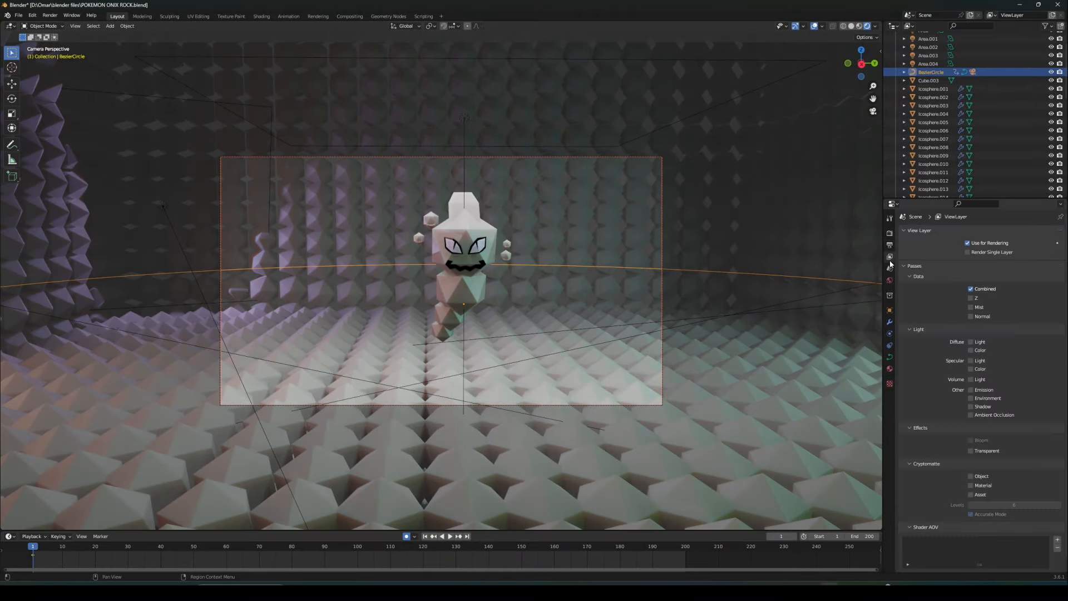
{"action": "left_click", "coordinate": [892, 245]}
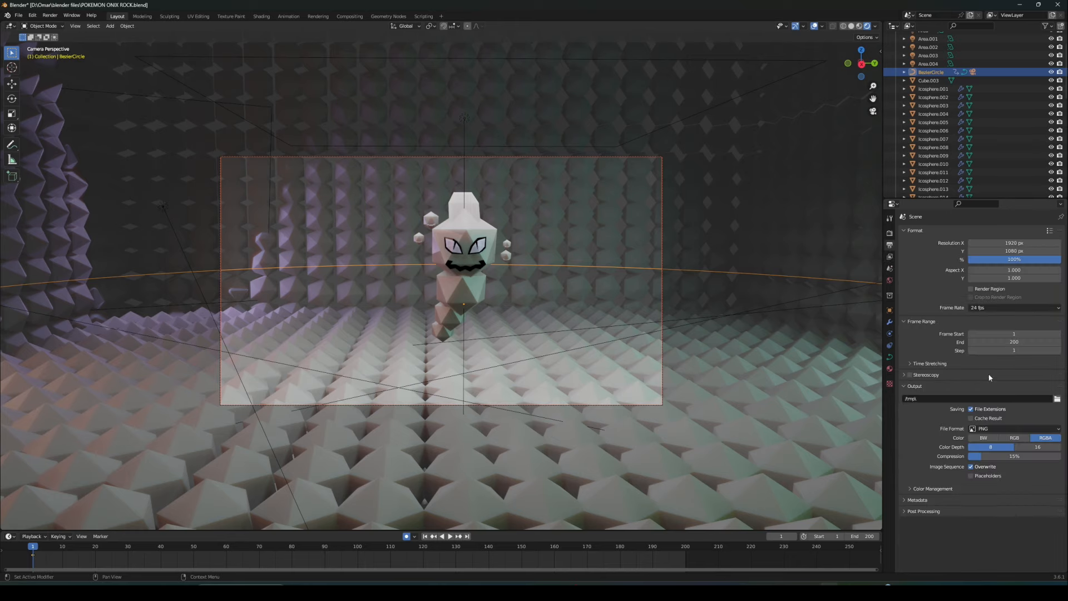
{"action": "left_click", "coordinate": [995, 431]}
{"action": "left_click", "coordinate": [1034, 474]}
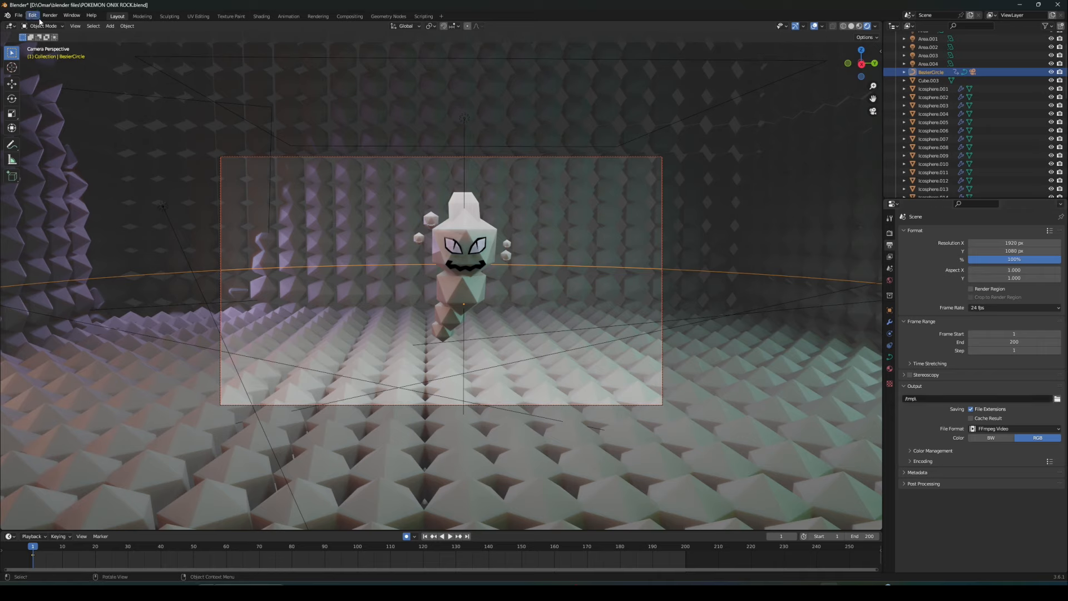
{"action": "left_click", "coordinate": [19, 15]}
{"action": "left_click", "coordinate": [30, 70]}
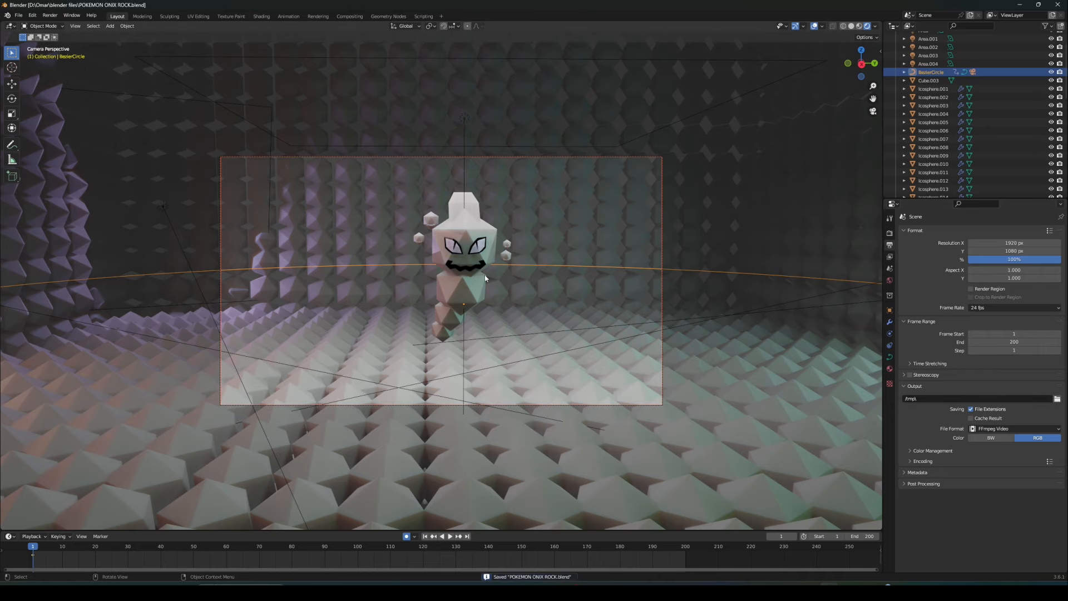
Set the output location to the Desktop with the file name "pokemon rock type" and render the animation
{"action": "left_click", "coordinate": [1056, 399]}
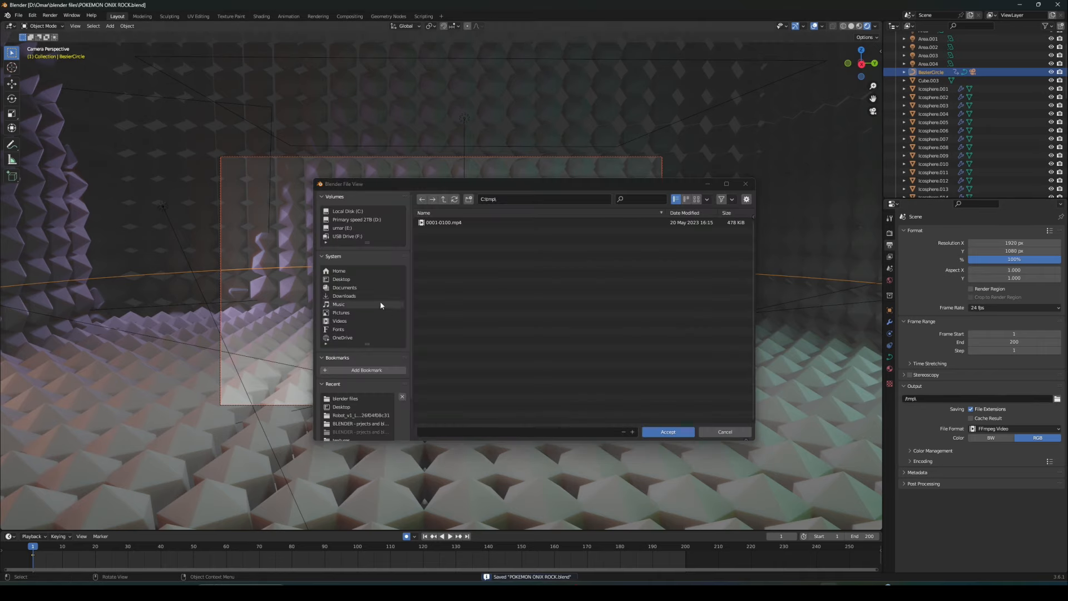
{"action": "left_click", "coordinate": [347, 282]}
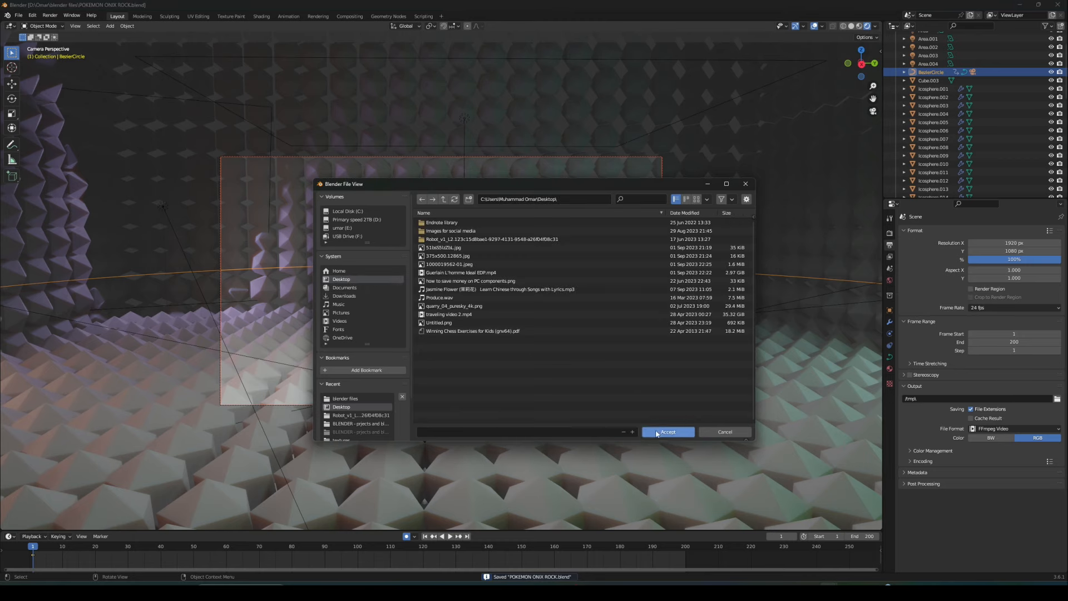
{"action": "left_click", "coordinate": [568, 431]}
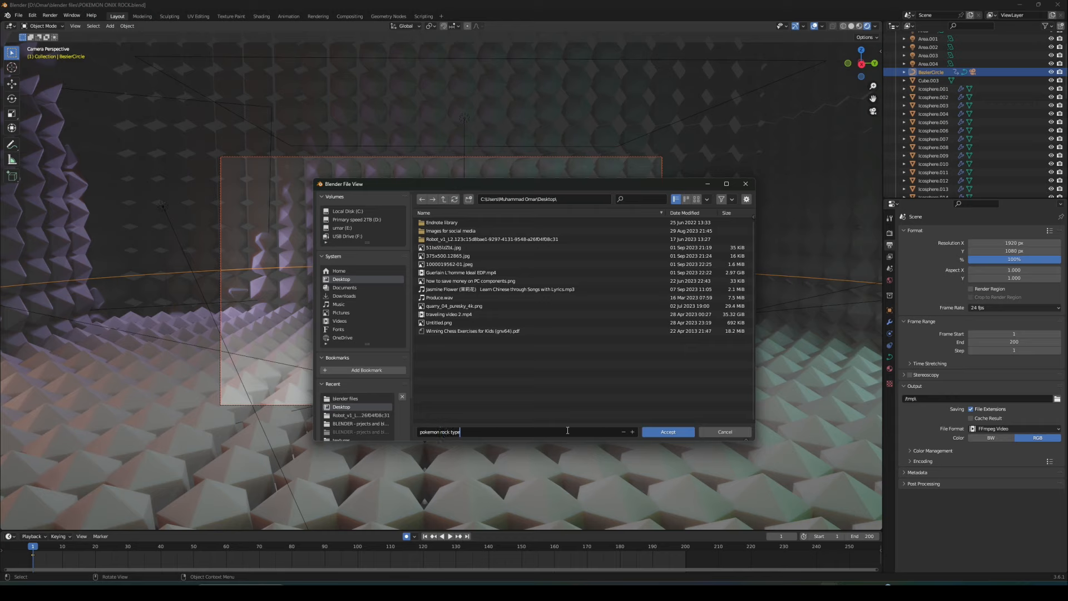
{"action": "left_click", "coordinate": [663, 434]}
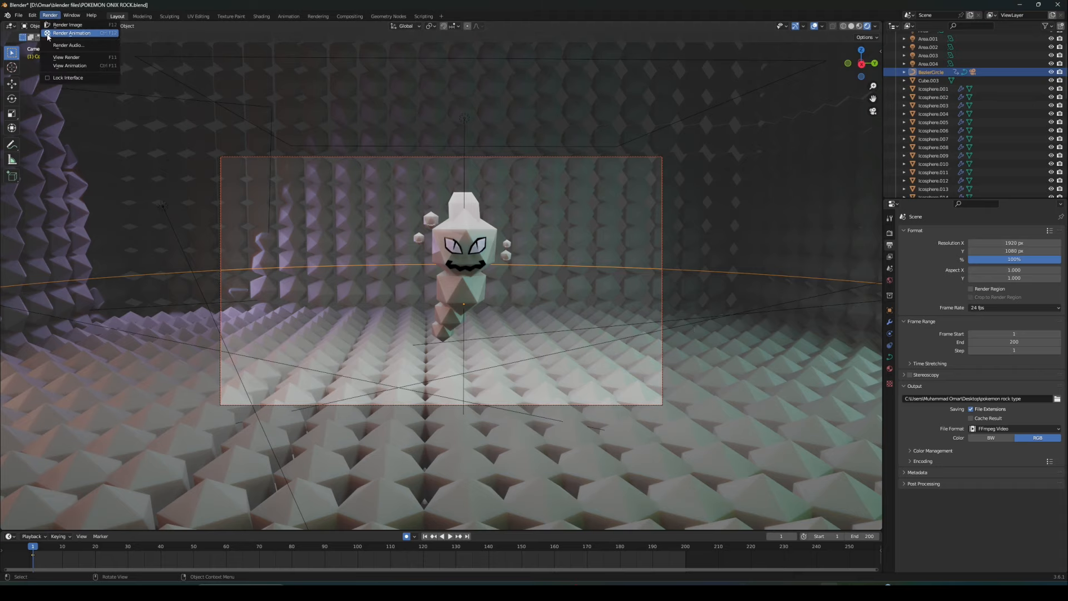
{"action": "left_click", "coordinate": [57, 34]}
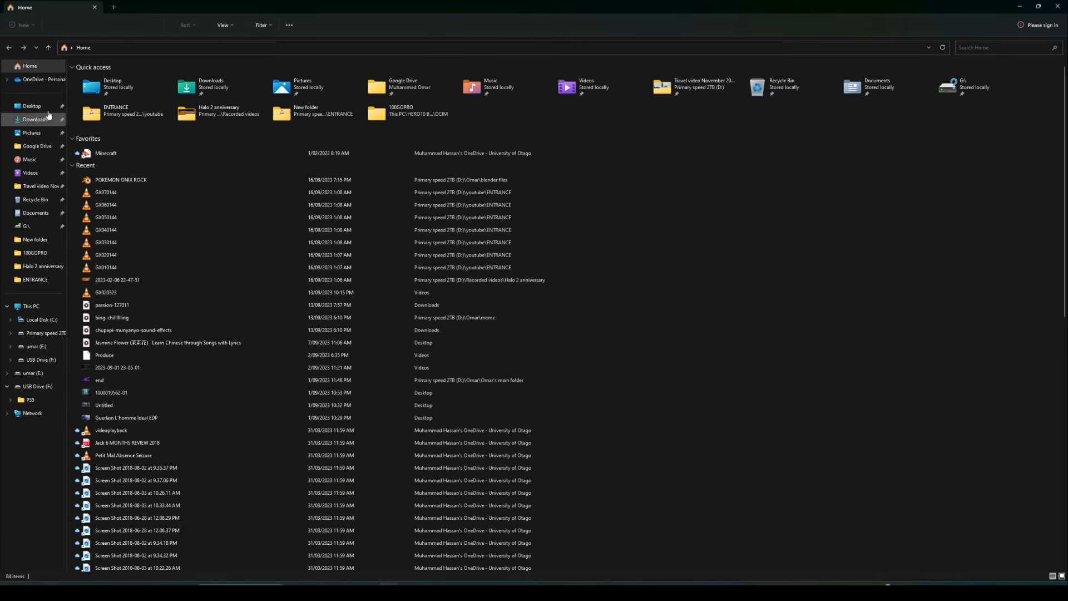
Switch to File Explorer, open the rendered pokemon rock type video from the Desktop folder, and return to Blender and close the render window
{"action": "double_click", "coordinate": [279, 69]}
{"action": "double_click", "coordinate": [497, 91]}
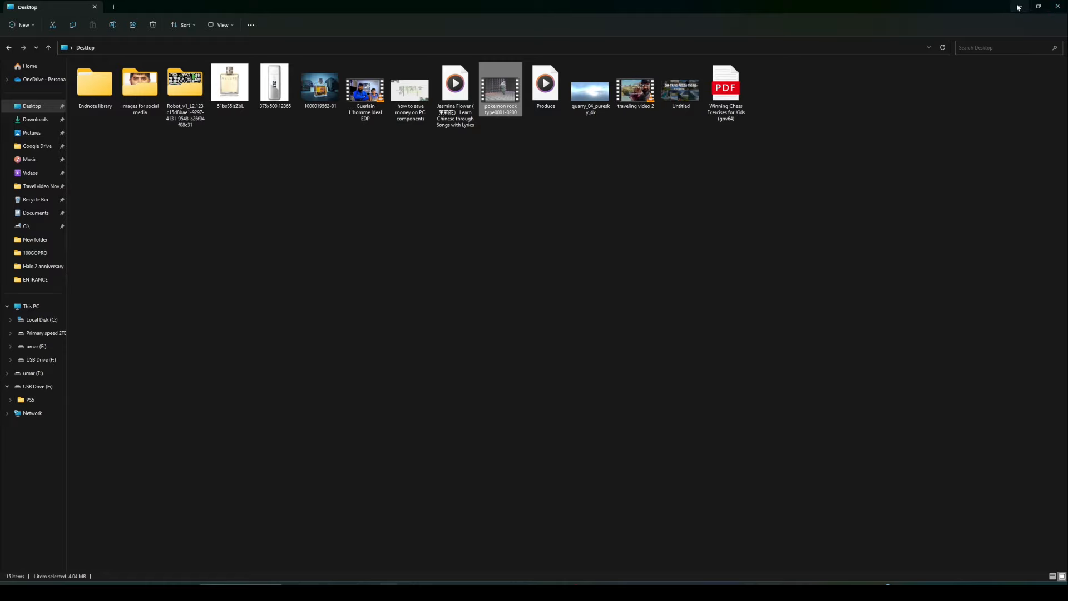
{"action": "left_click", "coordinate": [1017, 6]}
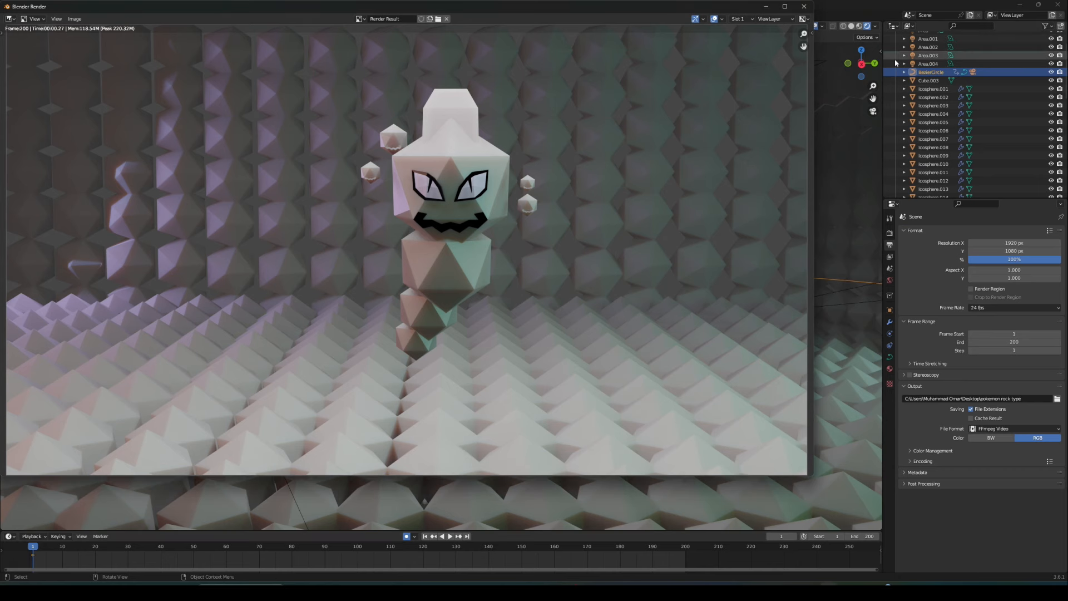
{"action": "left_click", "coordinate": [804, 7]}
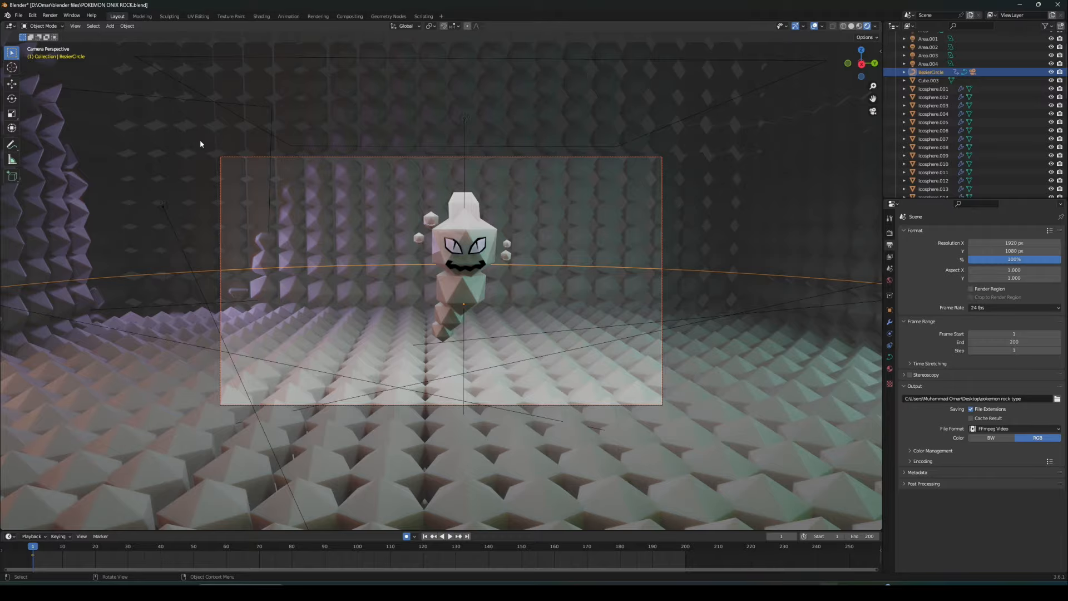
{"action": "middle_click_drag", "start_coordinate": [293, 237], "coordinate": [602, 222]}
{"action": "scroll", "coordinate": [623, 229], "scroll_direction": "up", "scroll_amount": 5}
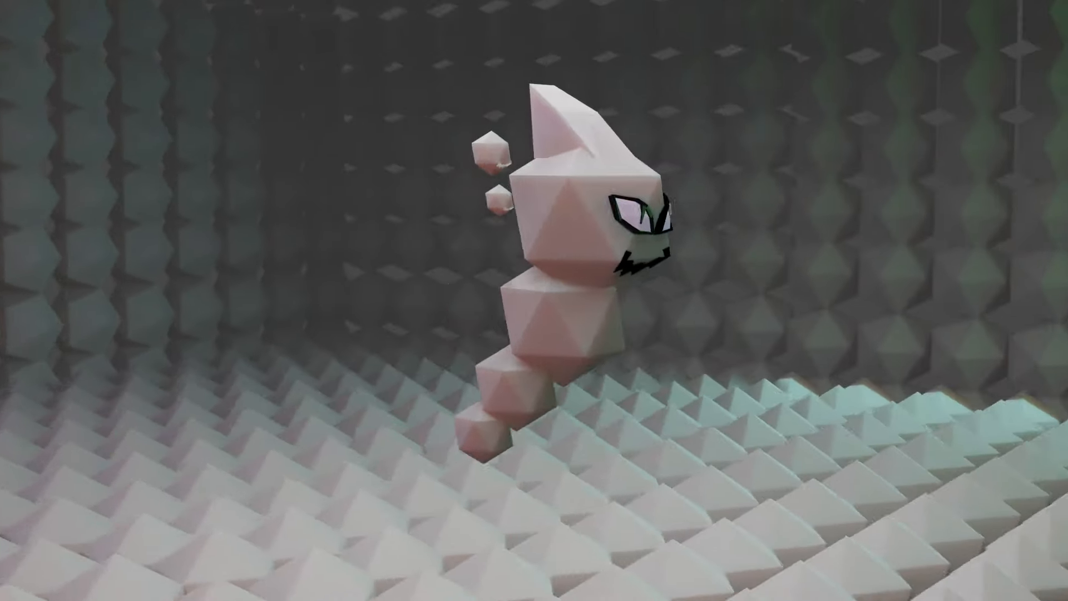